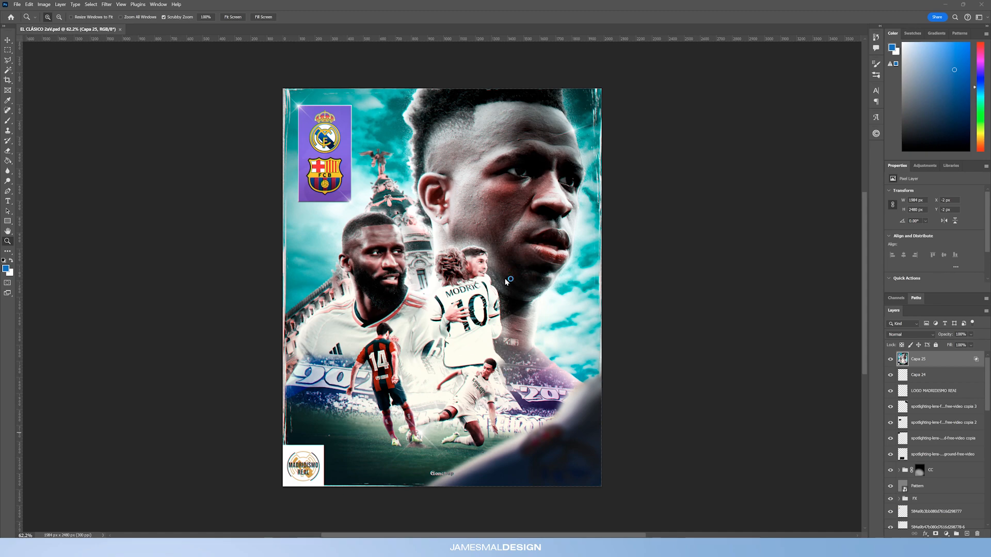
# Hide the Capa 25 layer at the top of the El Clásico poster's layer stack.
pyautogui.moveTo(457, 254); pyautogui.dragTo(476, 271)
pyautogui.click(890, 359)
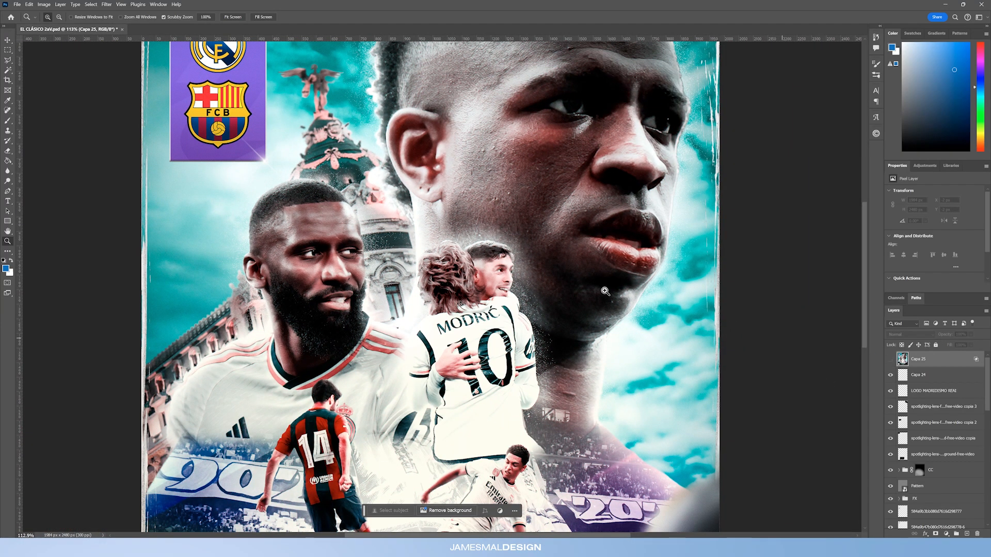
# Examine the El Clásico poster up close: the crest panel, player cutouts, background monument, stadium and logo placement.
pyautogui.moveTo(288, 171)
pyautogui.mouseDown()
pyautogui.moveTo(330, 173)
pyautogui.moveTo(302, 176)
pyautogui.mouseUp()
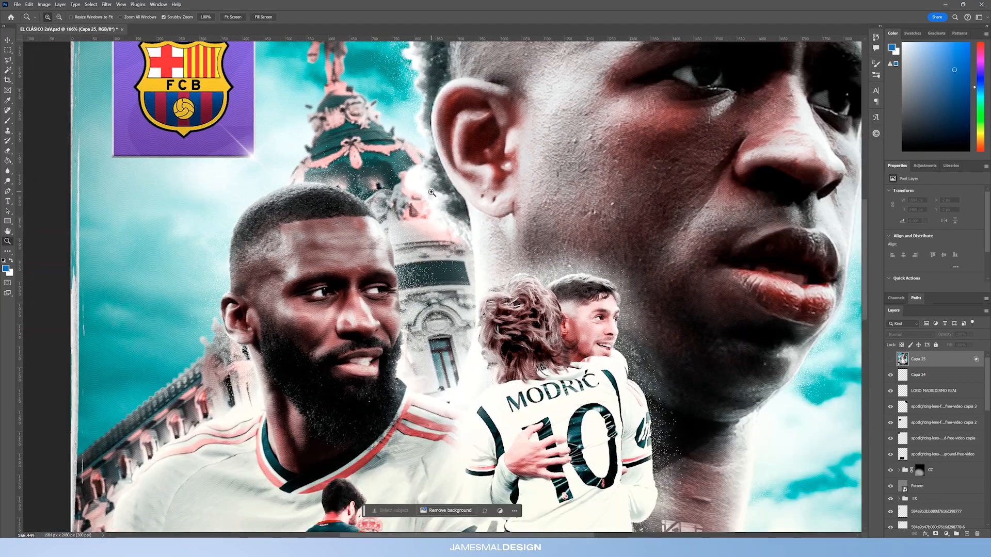
pyautogui.moveTo(586, 286); pyautogui.dragTo(560, 286)
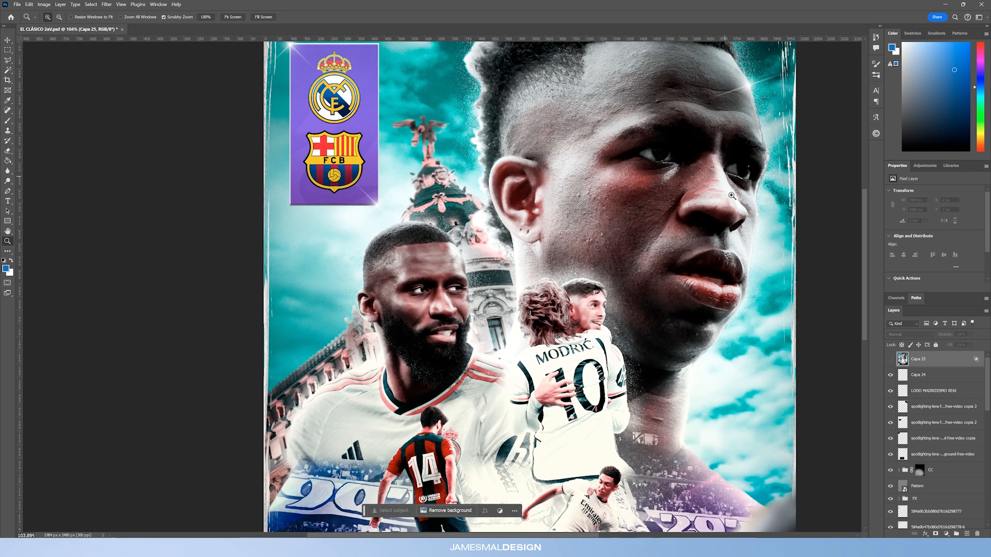
pyautogui.moveTo(685, 105); pyautogui.dragTo(595, 162)
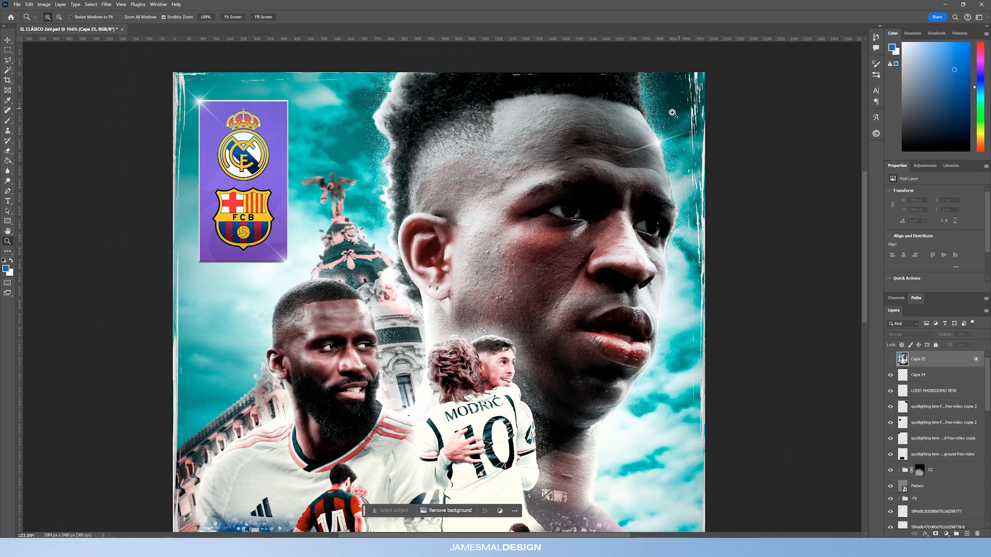
pyautogui.moveTo(601, 412); pyautogui.dragTo(598, 255)
pyautogui.click(538, 377)
pyautogui.moveTo(489, 373); pyautogui.dragTo(547, 202)
pyautogui.moveTo(526, 412); pyautogui.dragTo(472, 385)
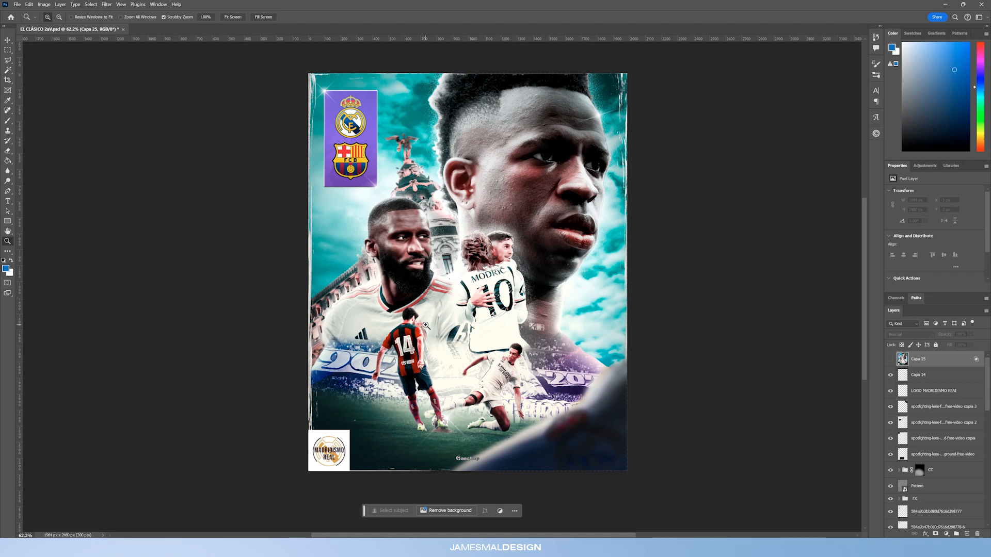
pyautogui.moveTo(467, 428); pyautogui.dragTo(474, 419)
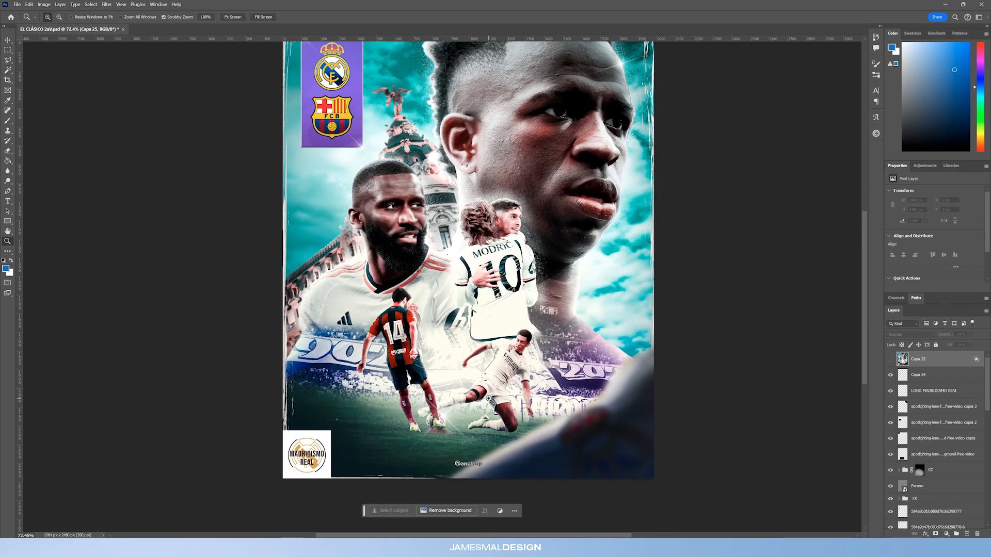
pyautogui.moveTo(489, 376); pyautogui.dragTo(485, 375)
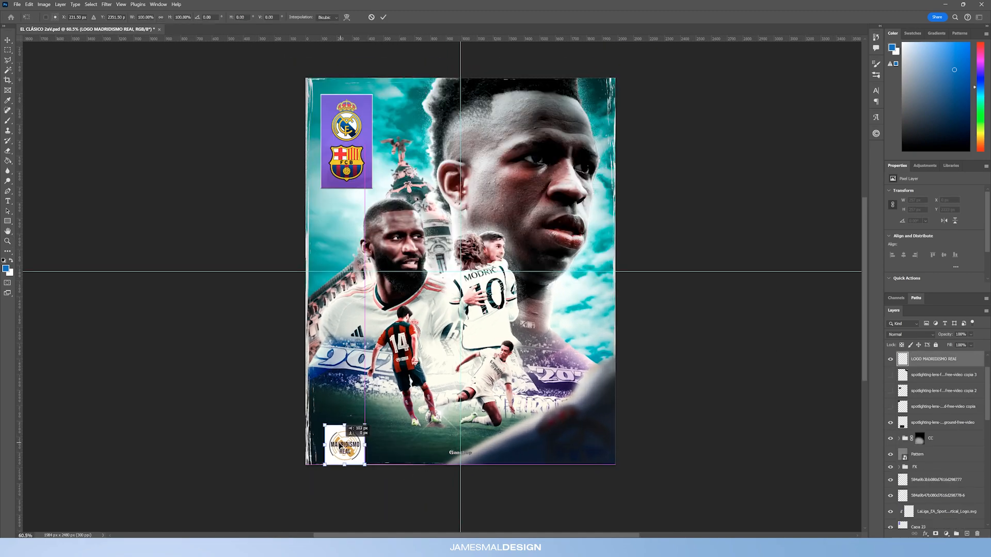
# Move the Madridismo Real logo inward from the poster's lower-left corner to line up with the crest panel.
pyautogui.moveTo(334, 448); pyautogui.dragTo(341, 410)
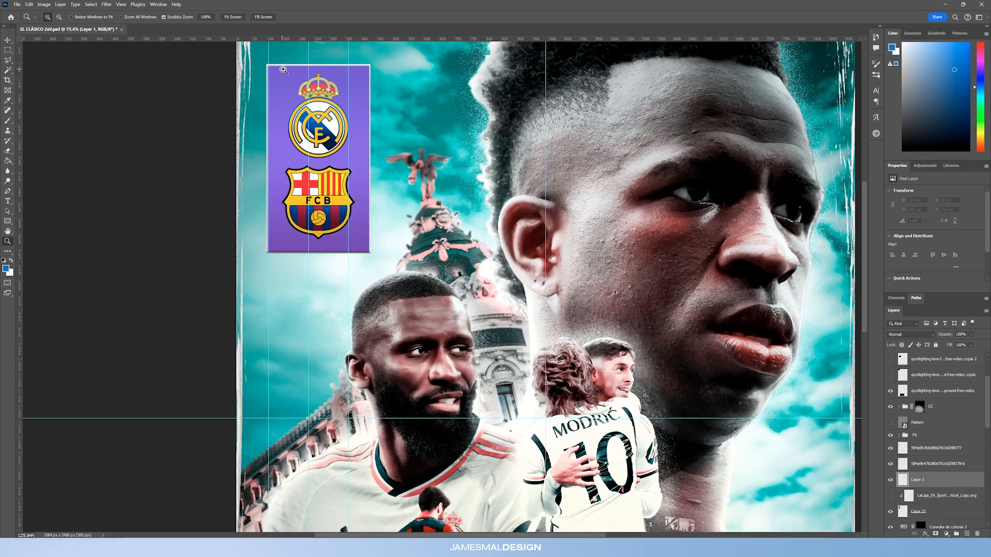
pyautogui.moveTo(321, 308); pyautogui.dragTo(321, 97)
pyautogui.press('Return')
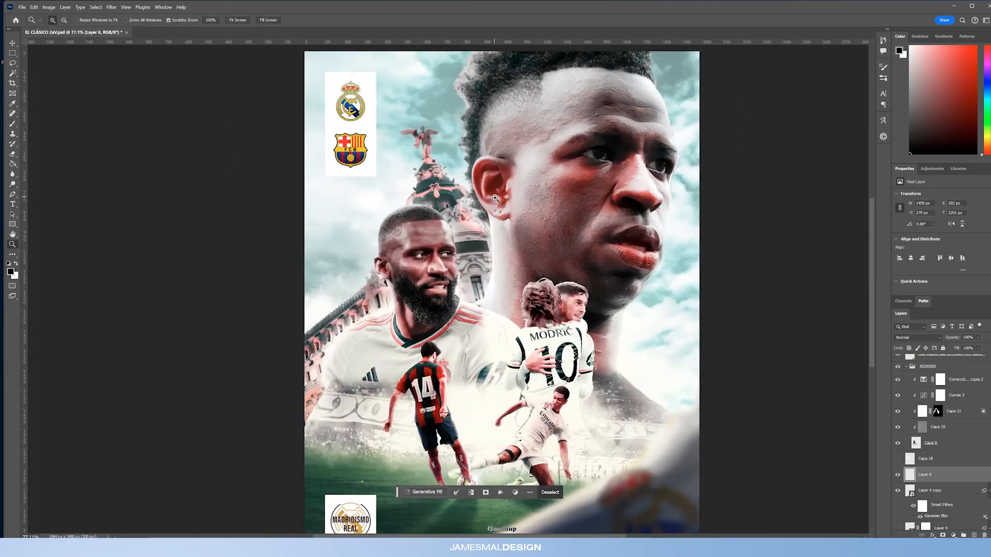
pyautogui.scroll(3, 938, 453)
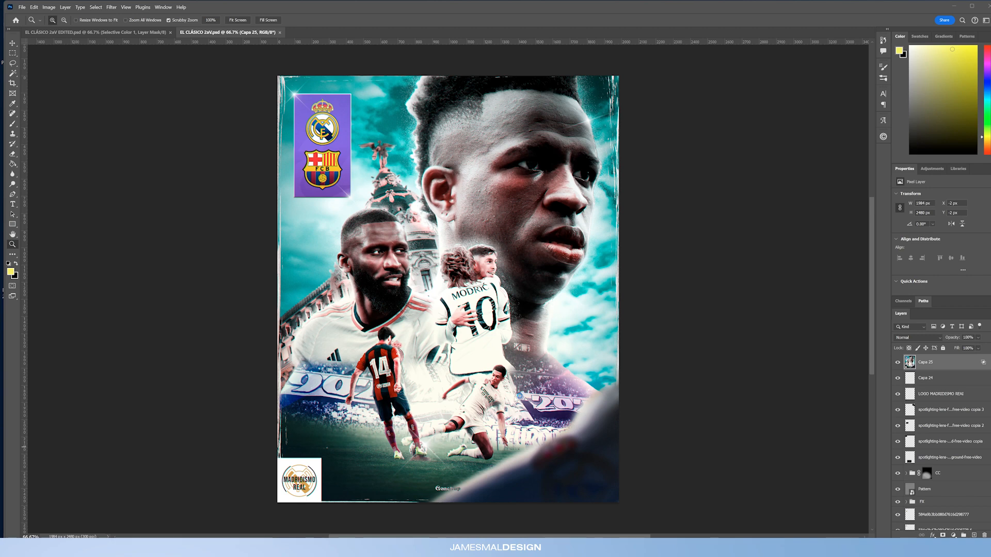
# Compare the poster in EL CLÁSICO 2aV EDITED.psd with the original EL CLÁSICO 2aV.psd, checking colours, crest panel and player layout.
pyautogui.click(123, 32)
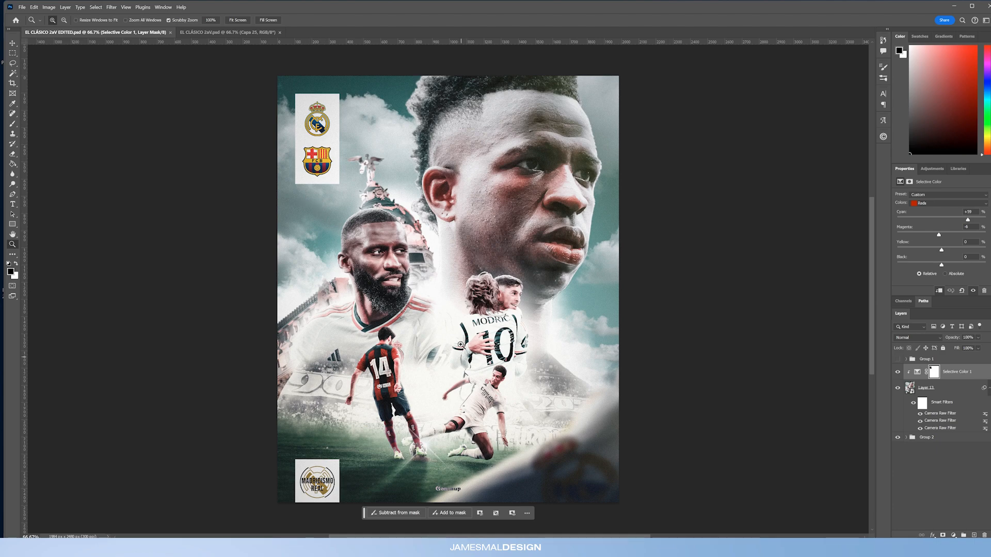
pyautogui.moveTo(468, 350)
pyautogui.mouseDown()
pyautogui.moveTo(449, 351)
pyautogui.moveTo(458, 352)
pyautogui.mouseUp()
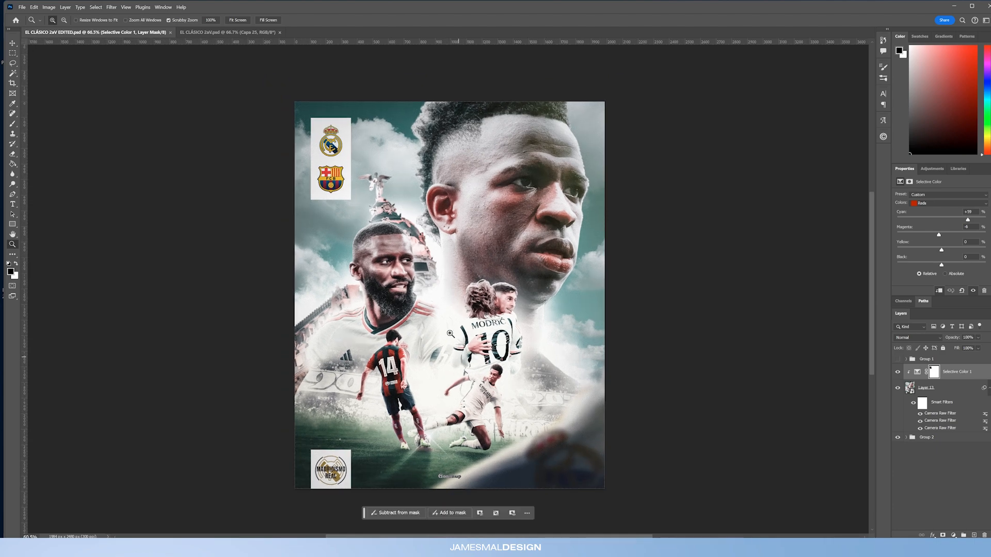
pyautogui.click(216, 32)
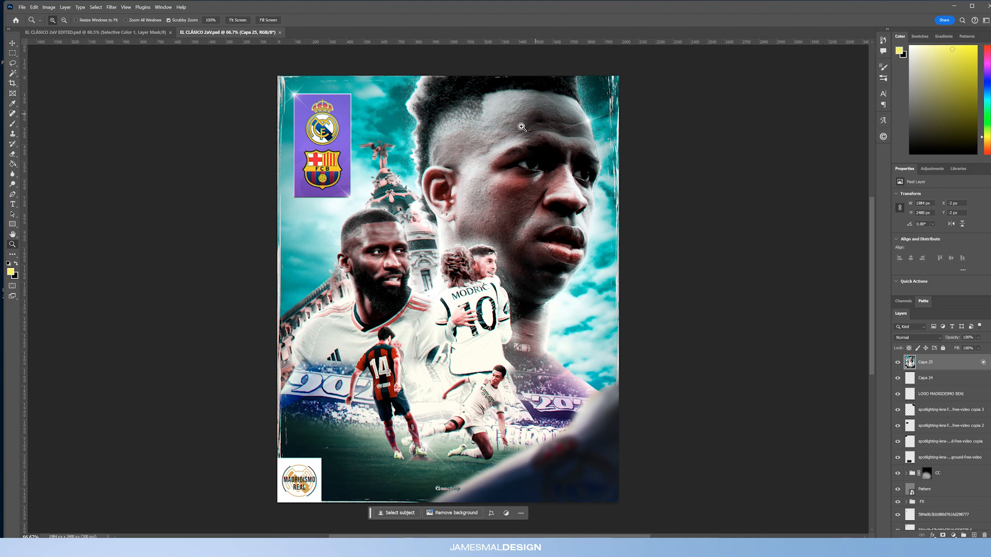
pyautogui.hotkey('ctrl', 'Tab')
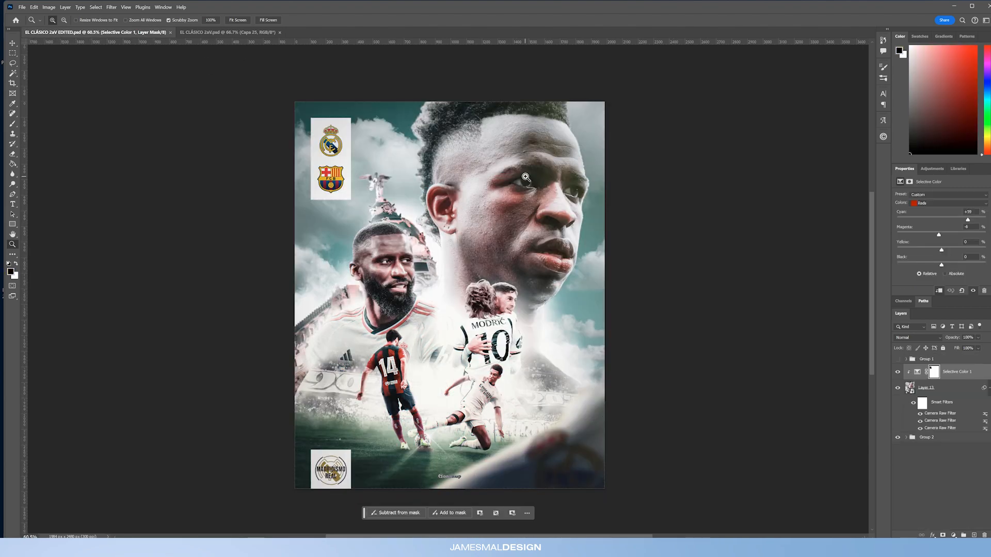
pyautogui.hotkey('ctrl', 'Tab')
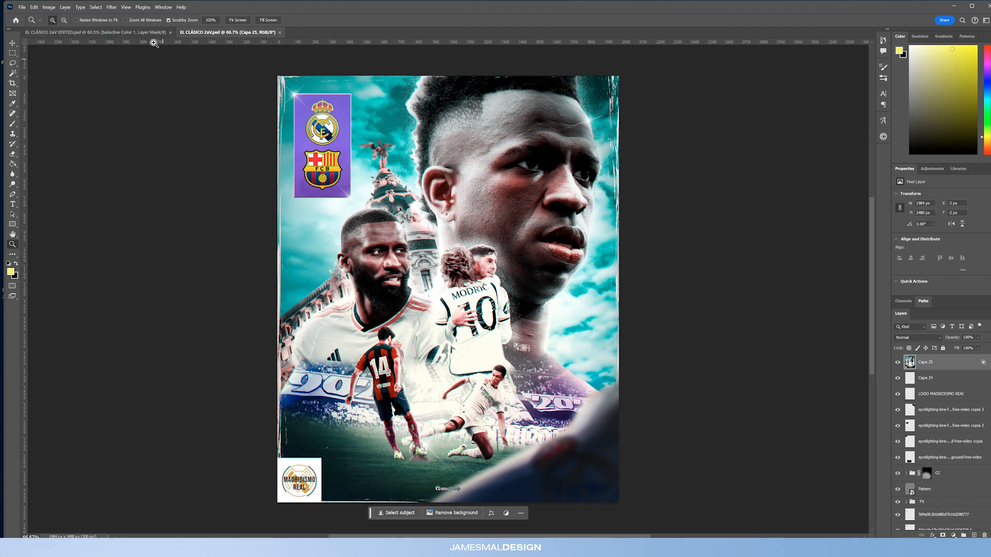
pyautogui.click(158, 32)
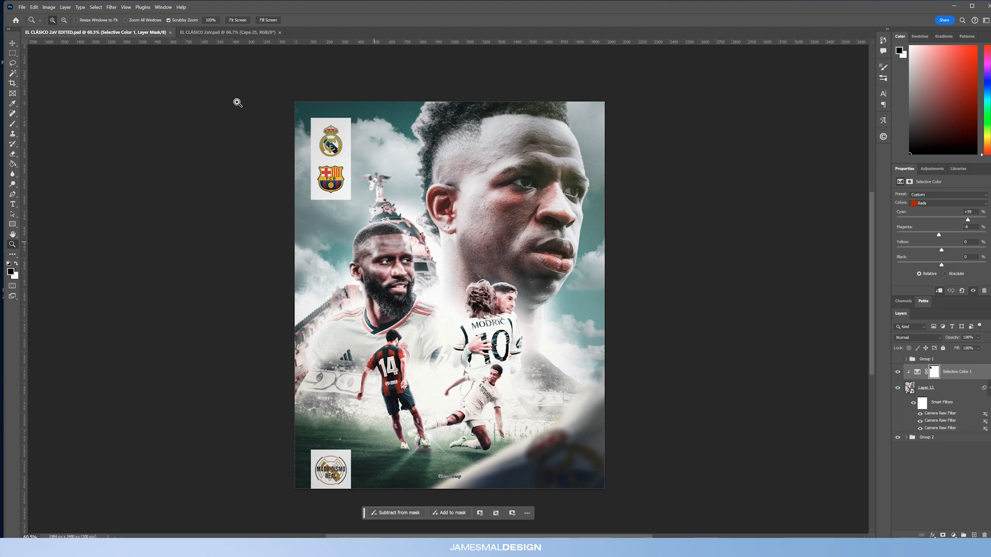
pyautogui.click(217, 33)
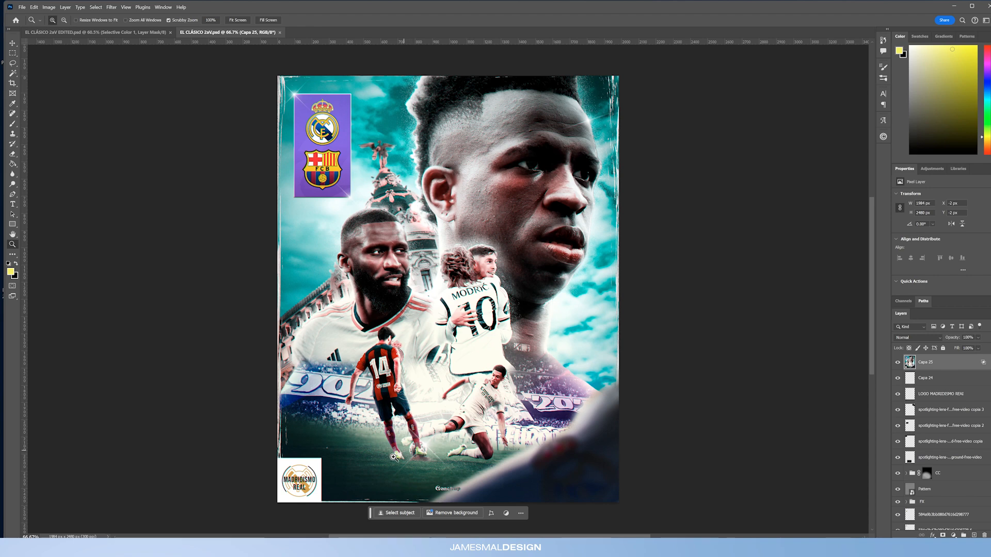
pyautogui.click(150, 32)
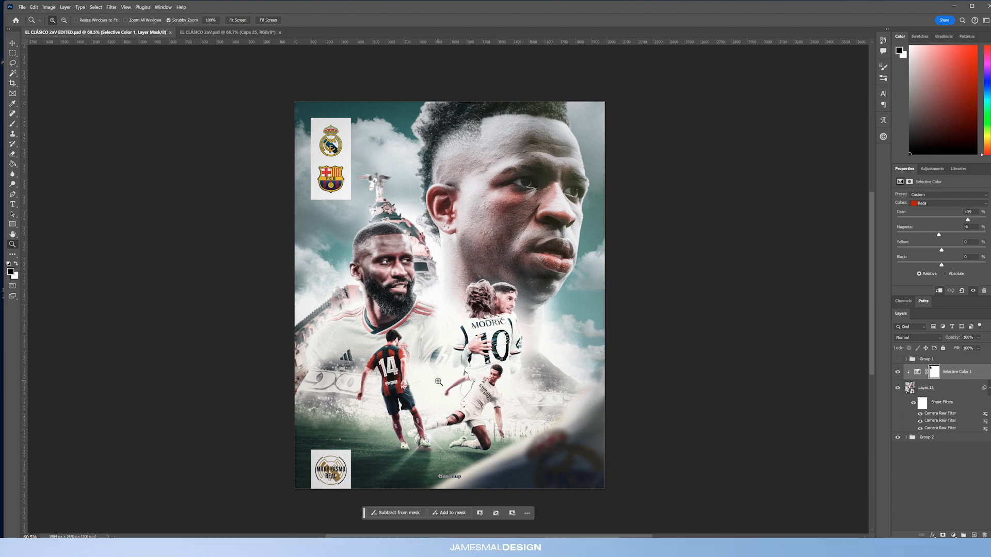
pyautogui.moveTo(453, 368); pyautogui.dragTo(458, 419)
pyautogui.moveTo(453, 466); pyautogui.dragTo(459, 460)
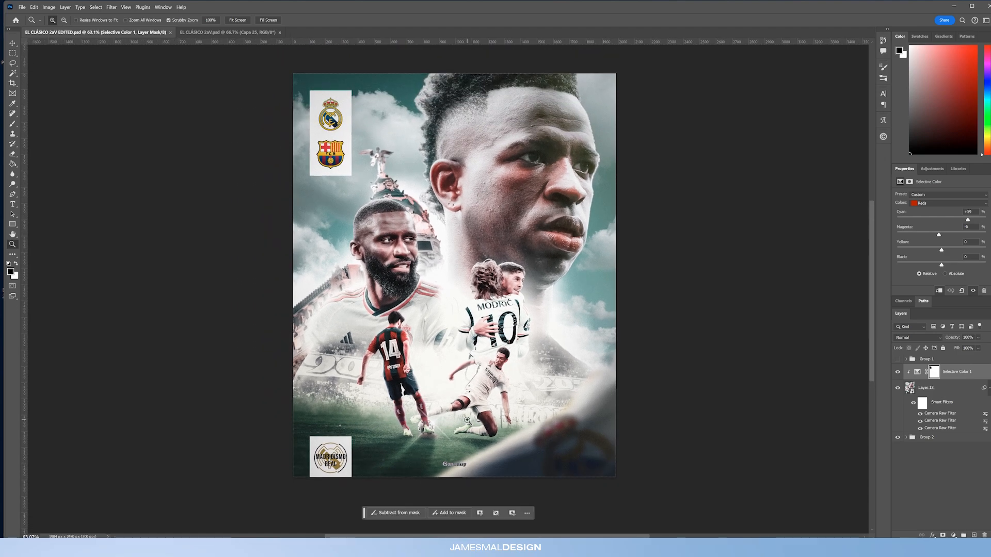
pyautogui.scroll(1, 468, 415)
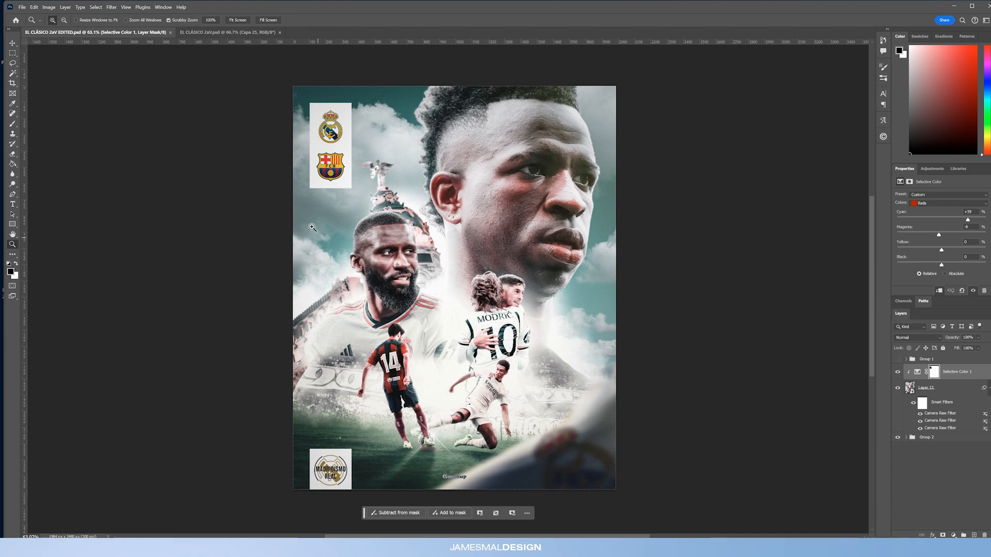
pyautogui.click(232, 31)
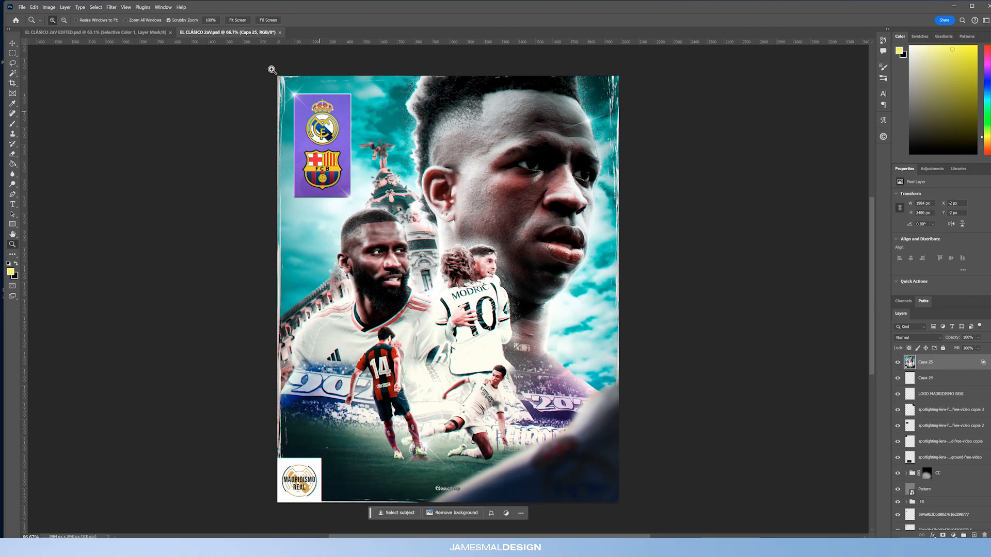
pyautogui.click(103, 32)
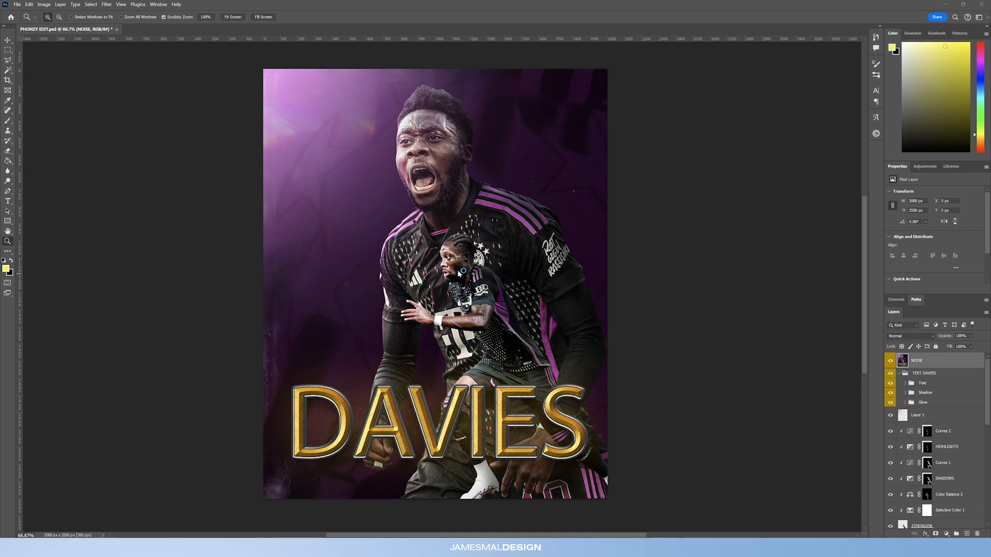
# Examine the PHONZY EDIT.psd poster in detail: both player cutouts, the purple background and the gold DAVIES lettering.
pyautogui.moveTo(463, 142); pyautogui.dragTo(500, 140)
pyautogui.moveTo(528, 366); pyautogui.dragTo(533, 267)
pyautogui.moveTo(275, 249); pyautogui.dragTo(379, 142)
pyautogui.moveTo(369, 407); pyautogui.dragTo(387, 218)
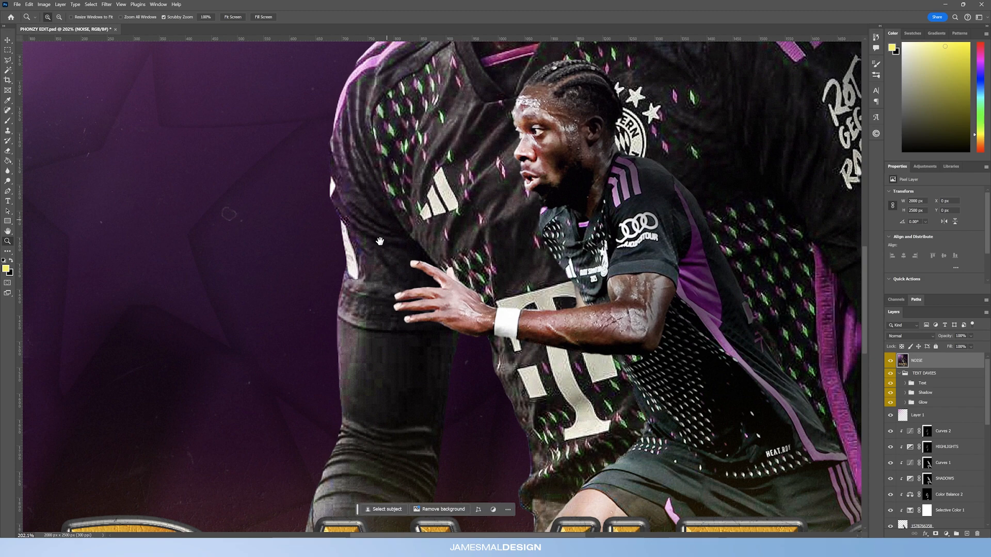
pyautogui.moveTo(408, 392); pyautogui.dragTo(414, 253)
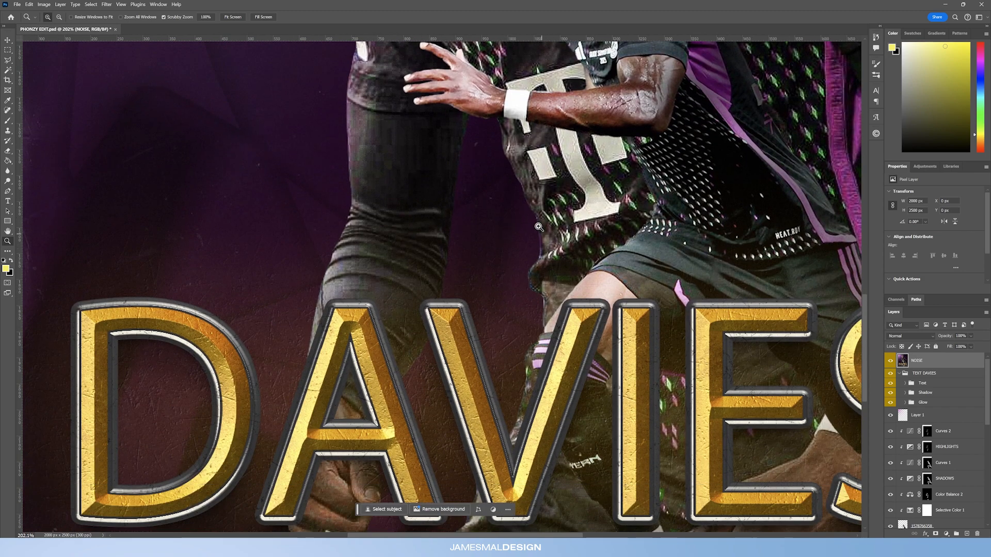
pyautogui.moveTo(799, 289); pyautogui.dragTo(515, 351)
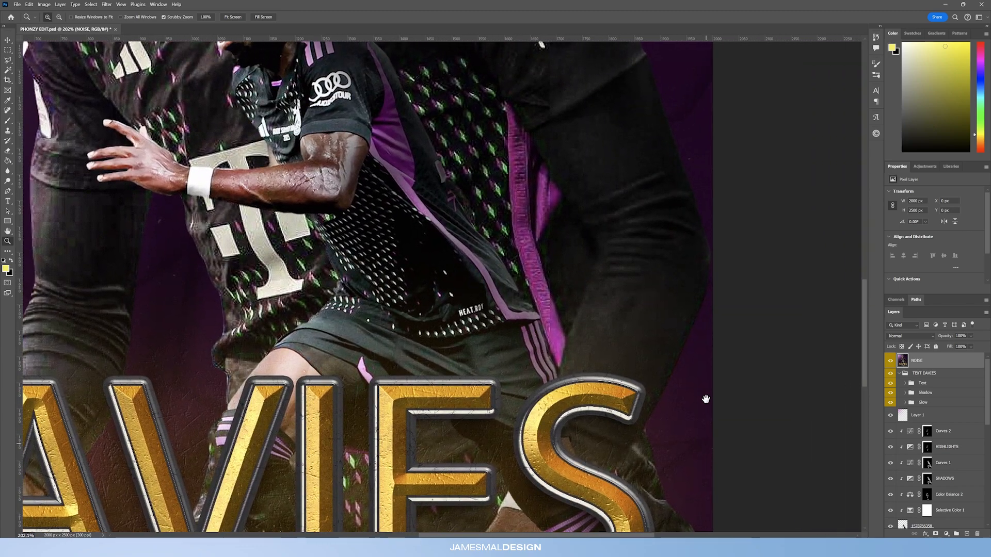
pyautogui.moveTo(562, 222); pyautogui.dragTo(543, 417)
pyautogui.moveTo(489, 192); pyautogui.dragTo(614, 450)
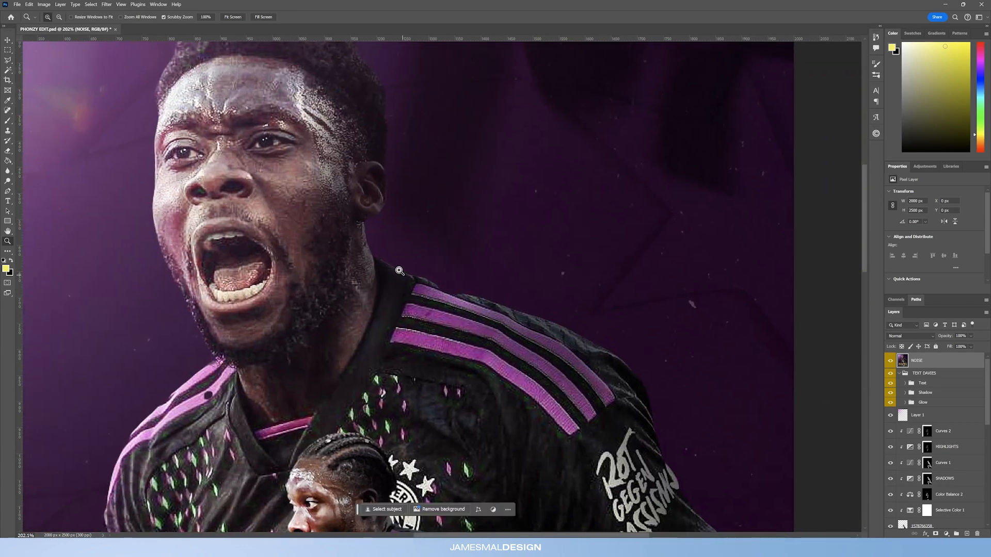
pyautogui.moveTo(311, 241); pyautogui.dragTo(458, 240)
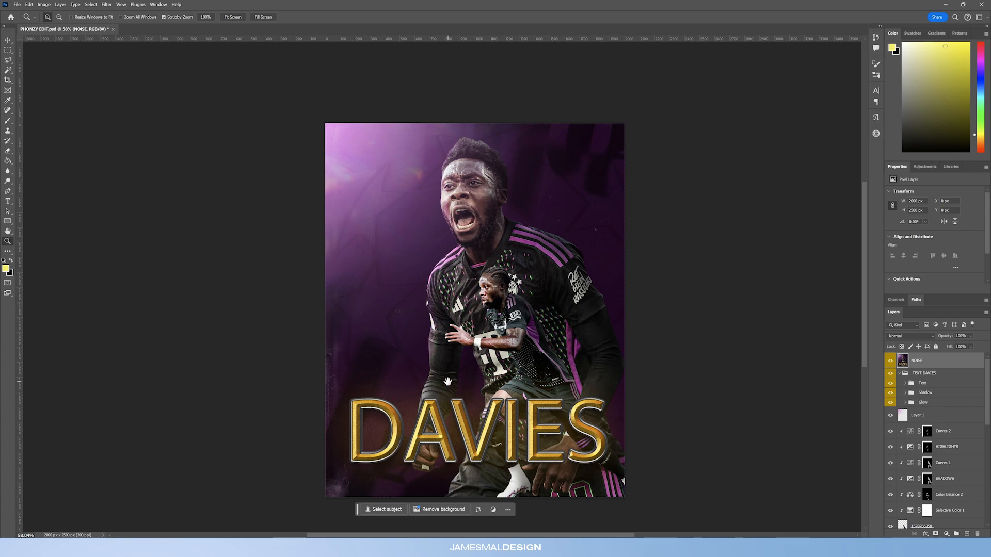
pyautogui.moveTo(507, 470); pyautogui.dragTo(517, 388)
pyautogui.scroll(5, 517, 344)
pyautogui.scroll(3, 562, 344)
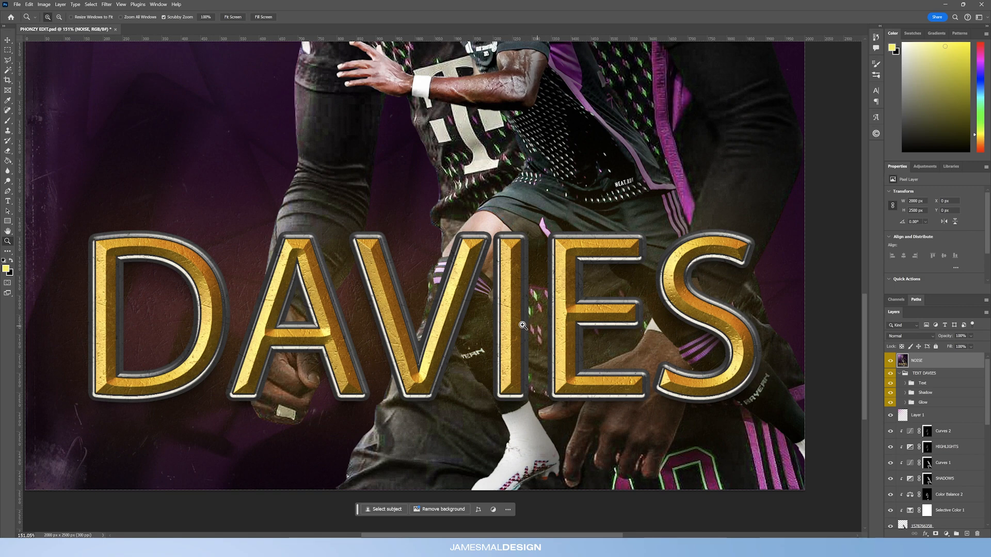
pyautogui.scroll(-6, 443, 345)
pyautogui.scroll(2, 484, 351)
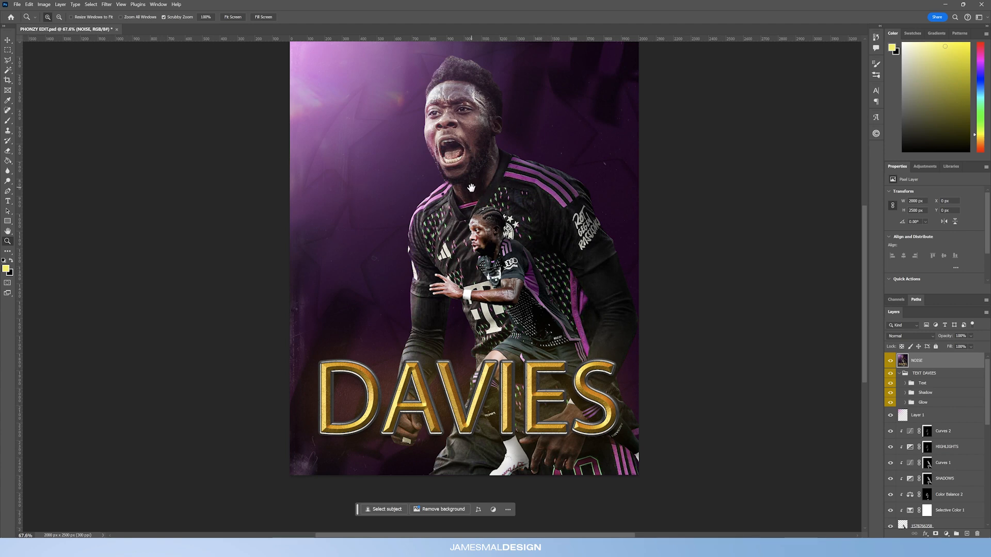
pyautogui.scroll(1, 464, 212)
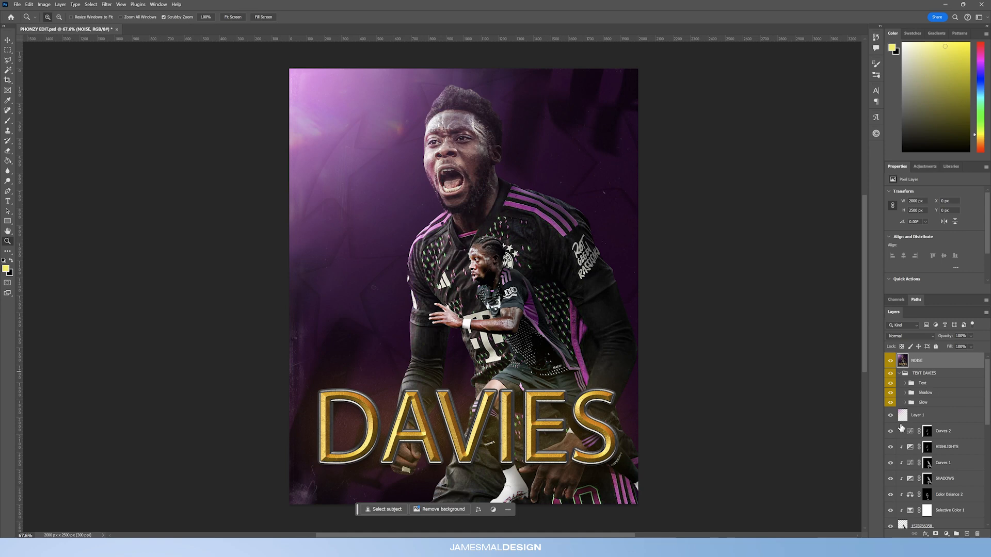
# Hide the NOISE layer and inspect the poster's remaining layers and the large player's face without it.
pyautogui.click(889, 362)
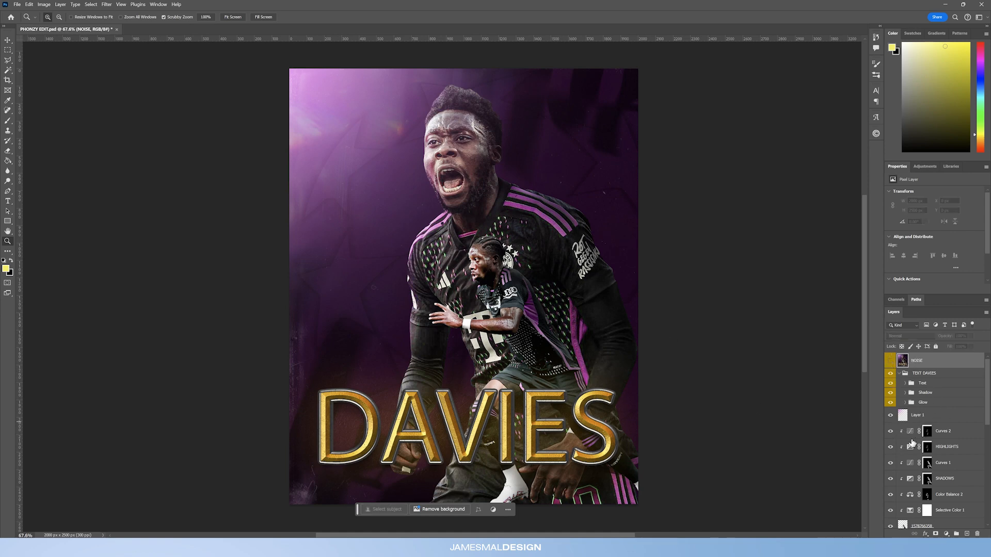
pyautogui.scroll(-2, 920, 432)
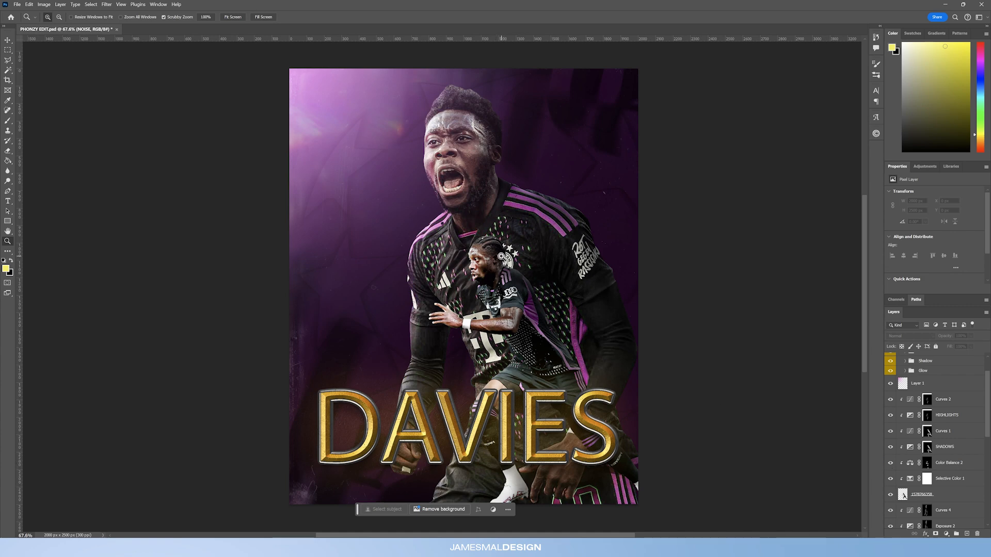
pyautogui.moveTo(473, 157); pyautogui.dragTo(494, 165)
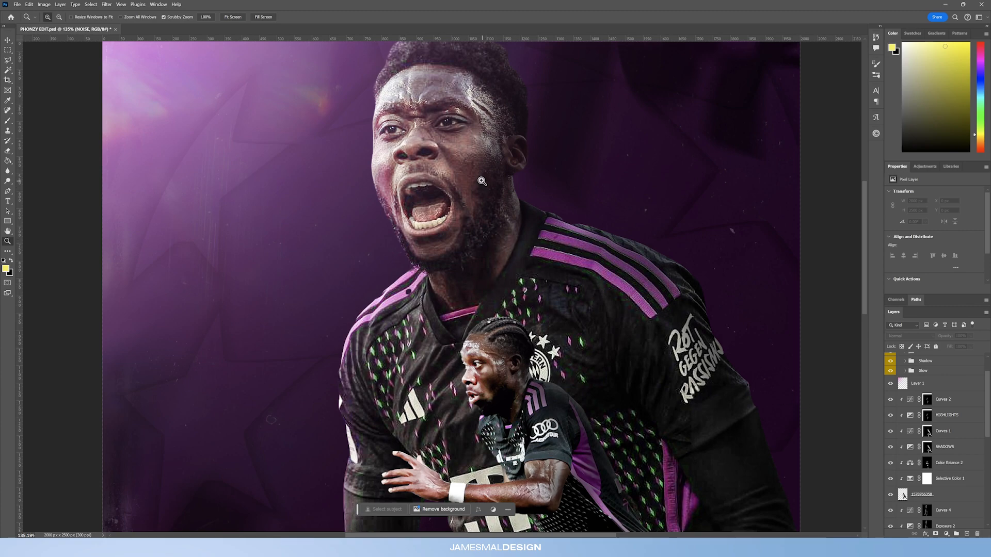
pyautogui.moveTo(465, 169); pyautogui.dragTo(463, 175)
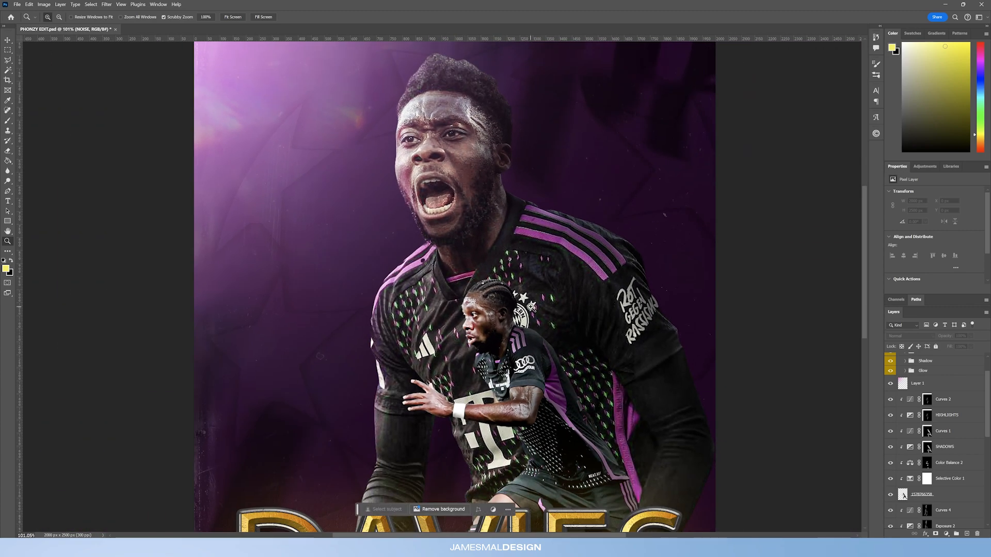
pyautogui.moveTo(548, 308); pyautogui.dragTo(530, 292)
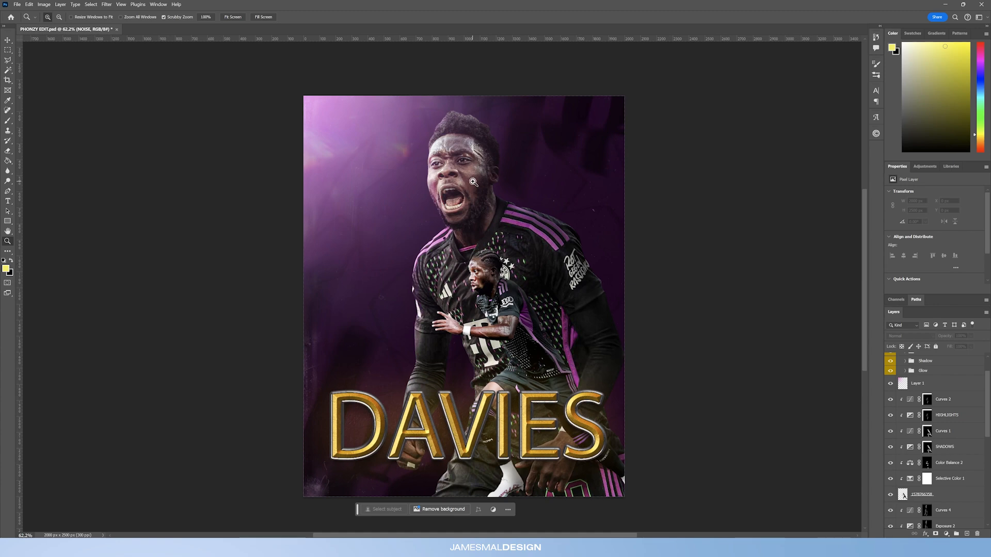
# Examine the Davies poster up close and as a whole: the small running player, shirt details, background and gold lettering.
pyautogui.moveTo(438, 340); pyautogui.dragTo(451, 343)
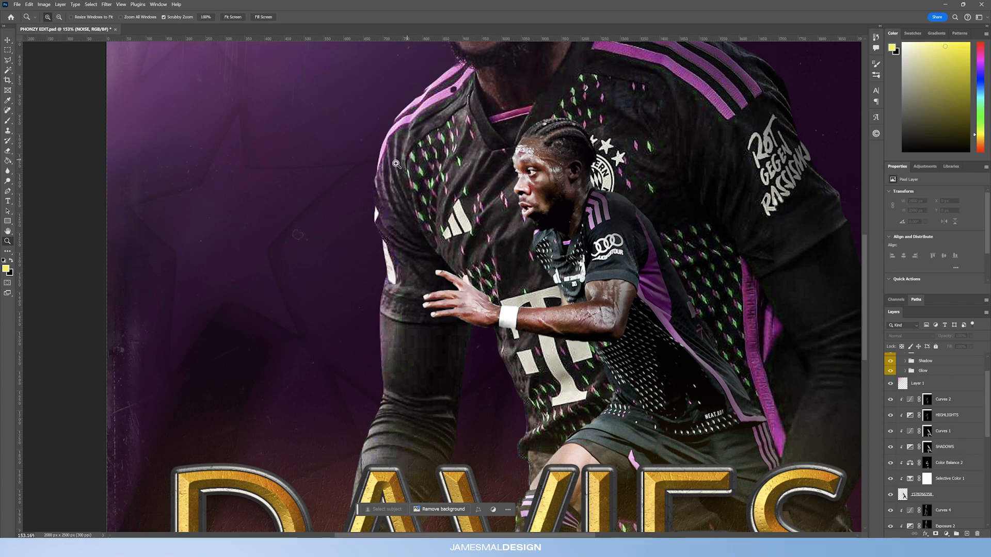
pyautogui.moveTo(500, 370); pyautogui.dragTo(491, 307)
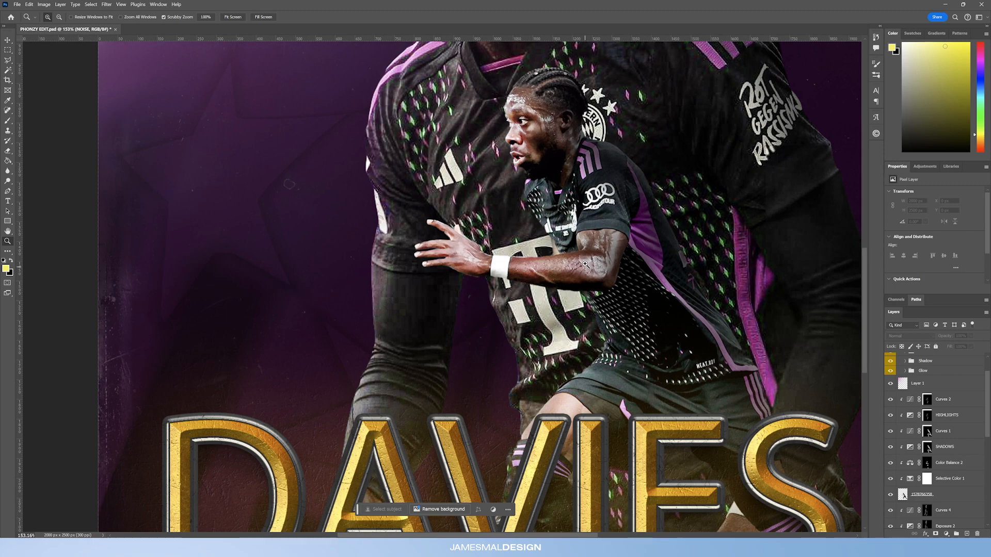
pyautogui.moveTo(574, 249); pyautogui.dragTo(530, 268)
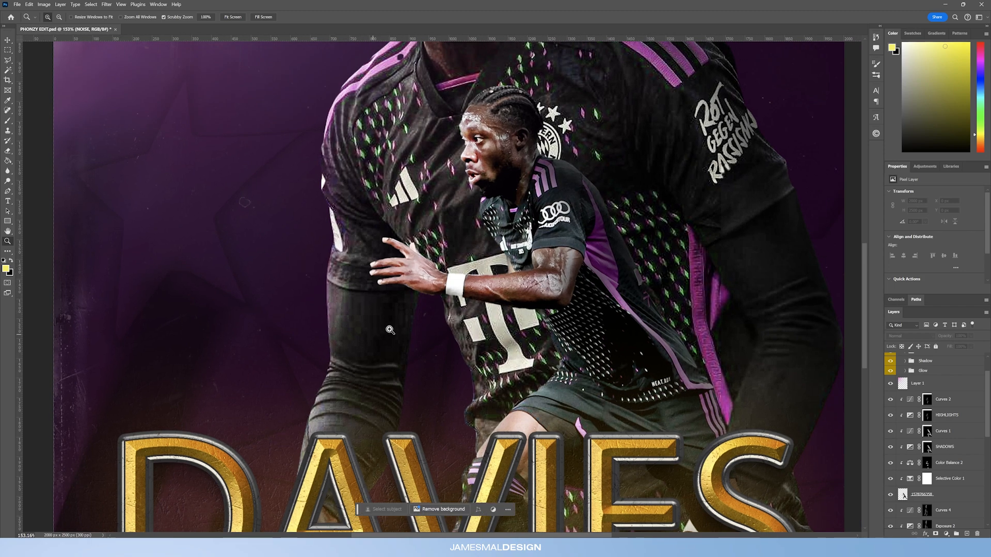
pyautogui.hotkey('ctrl', '0')
pyautogui.moveTo(516, 339); pyautogui.dragTo(475, 315)
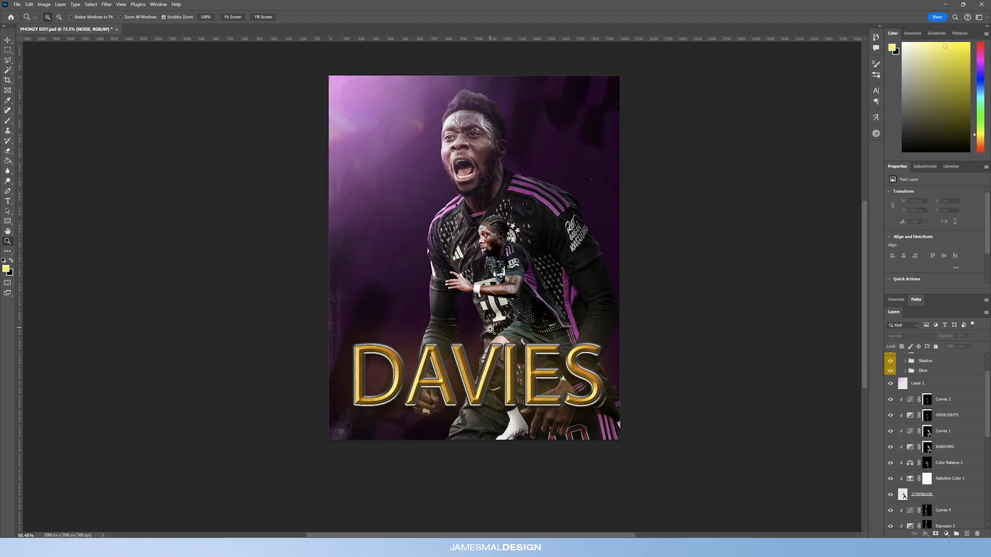
pyautogui.moveTo(497, 280); pyautogui.dragTo(527, 332)
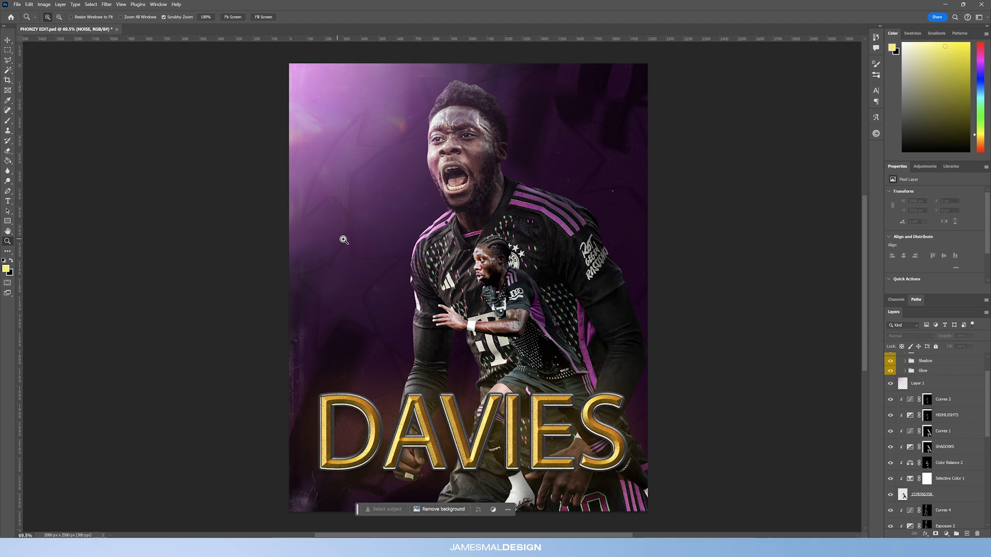
# Check the poster's composition against the centre guides and review the adjustment layers of both player cutouts.
pyautogui.hotkey('ctrl', ';')
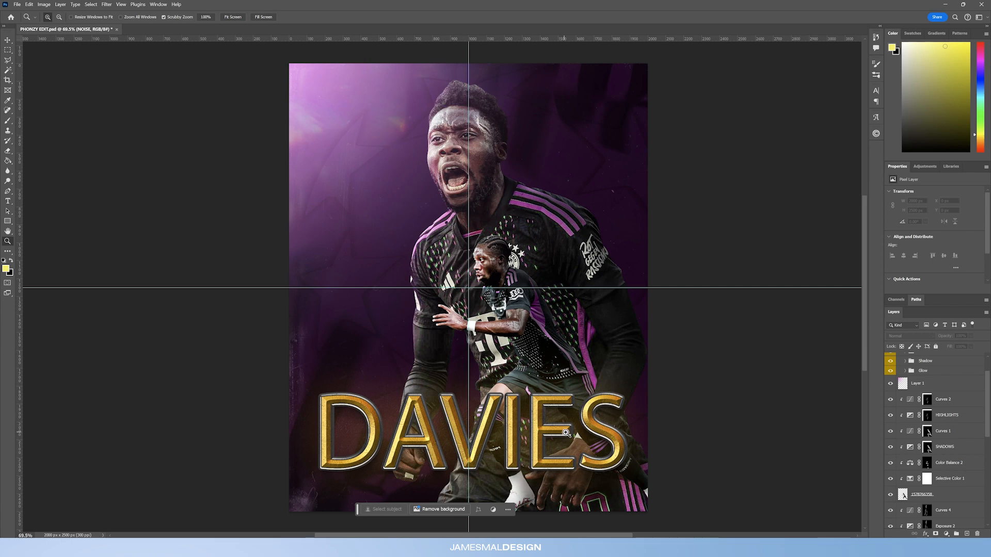
pyautogui.scroll(1, 495, 243)
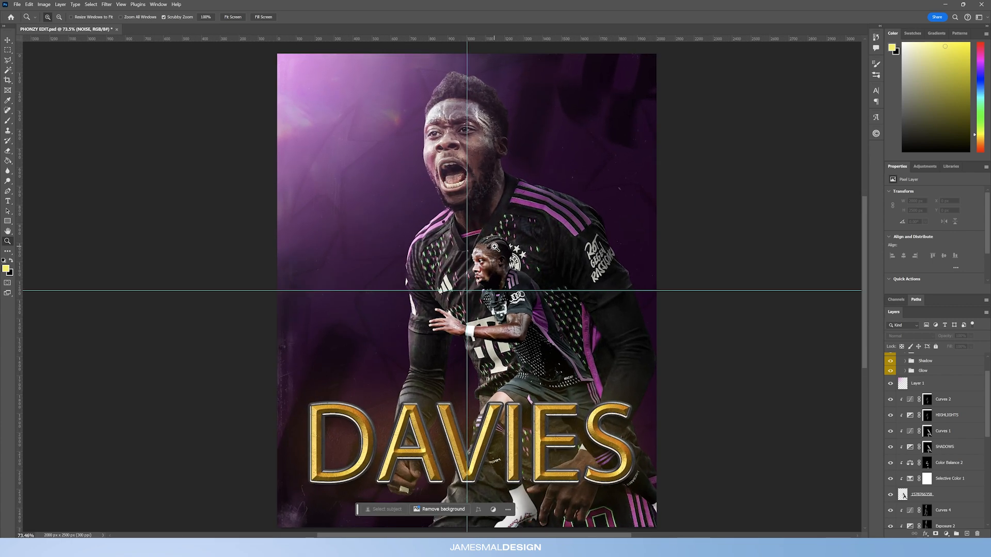
pyautogui.scroll(1, 490, 155)
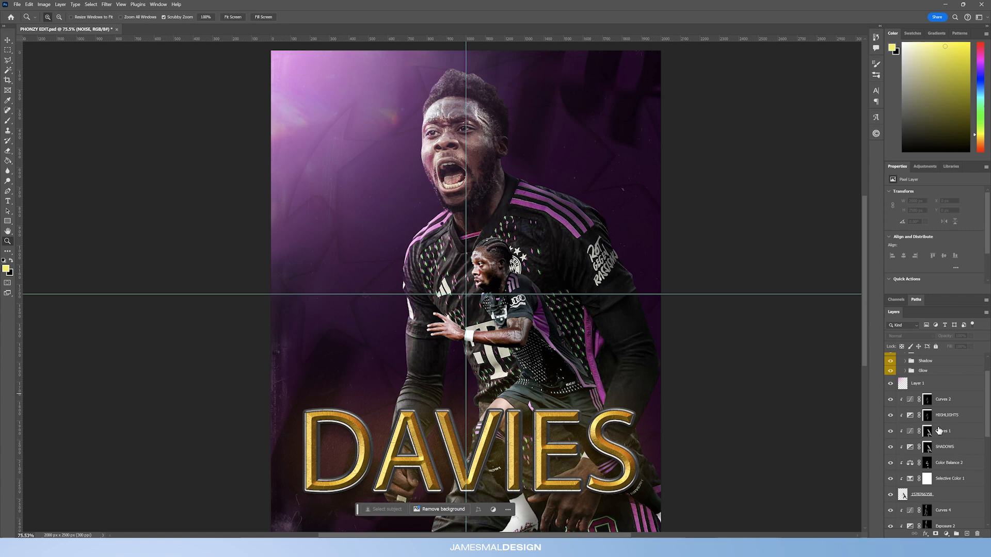
pyautogui.scroll(-2, 948, 407)
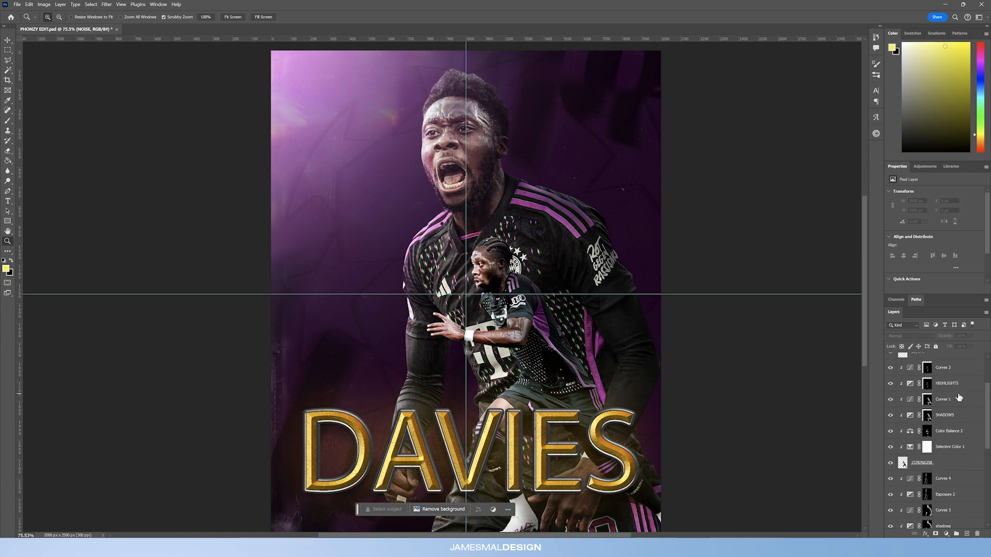
pyautogui.scroll(-3, 953, 487)
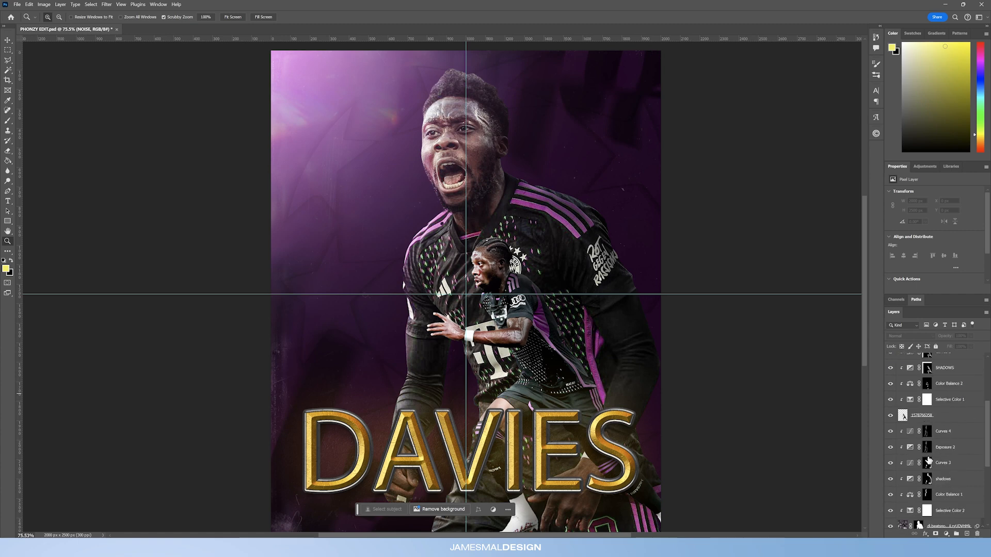
pyautogui.scroll(-2, 488, 262)
pyautogui.scroll(1, 478, 266)
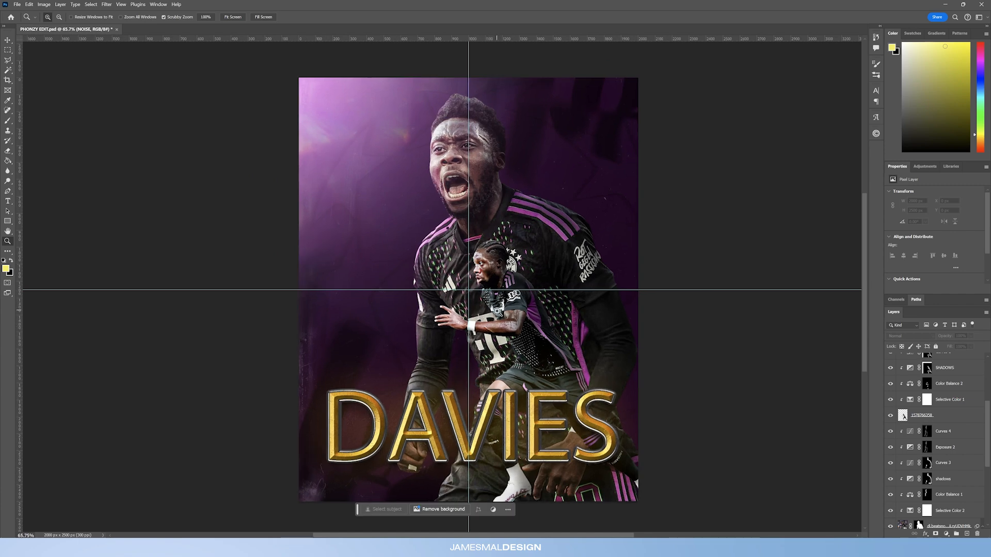
pyautogui.scroll(1, 470, 180)
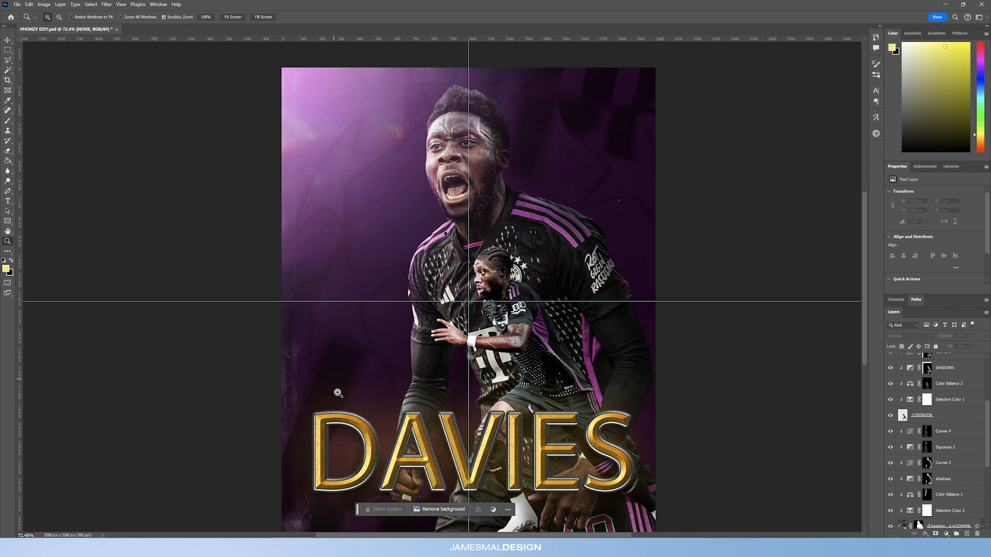
pyautogui.moveTo(488, 415); pyautogui.dragTo(503, 394)
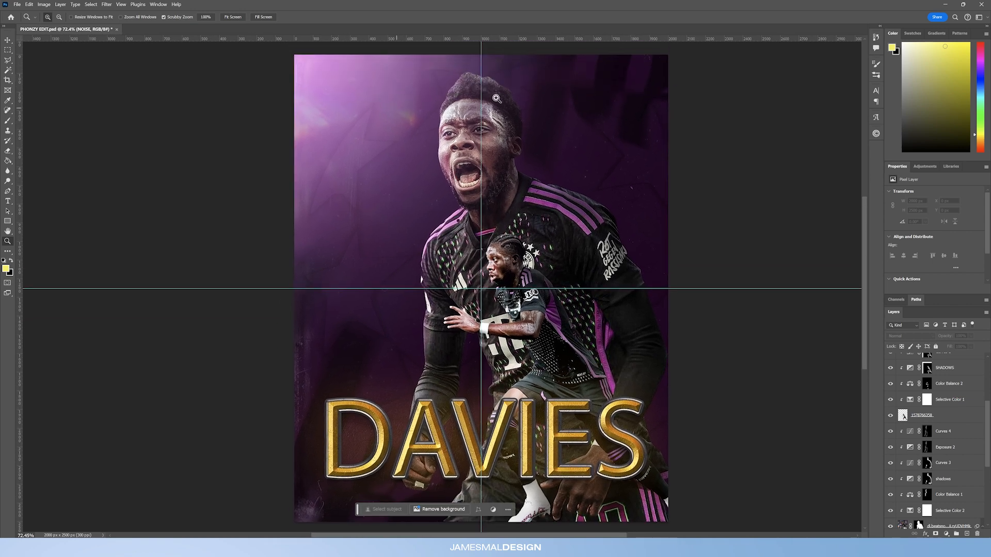
pyautogui.moveTo(469, 266); pyautogui.dragTo(462, 272)
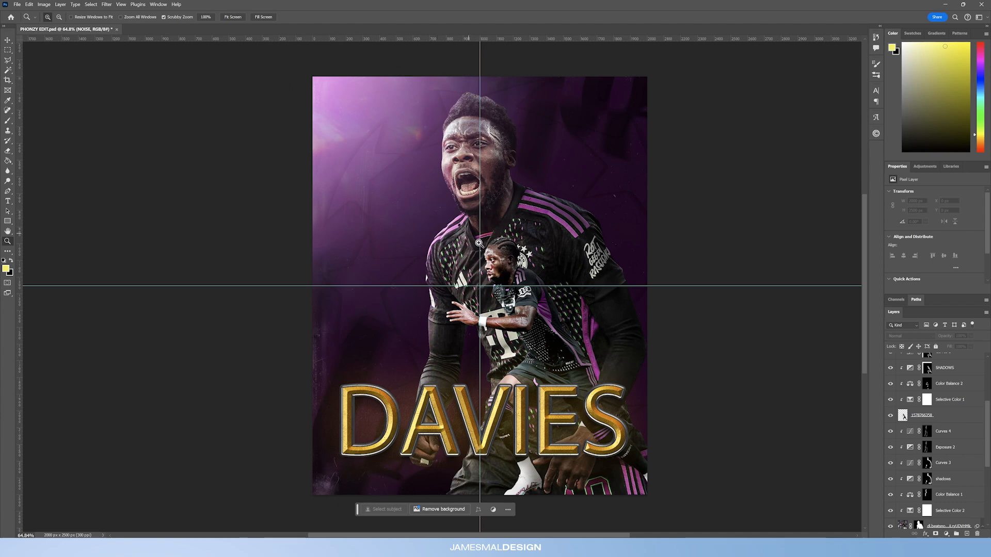
pyautogui.hotkey('ctrl', ';')
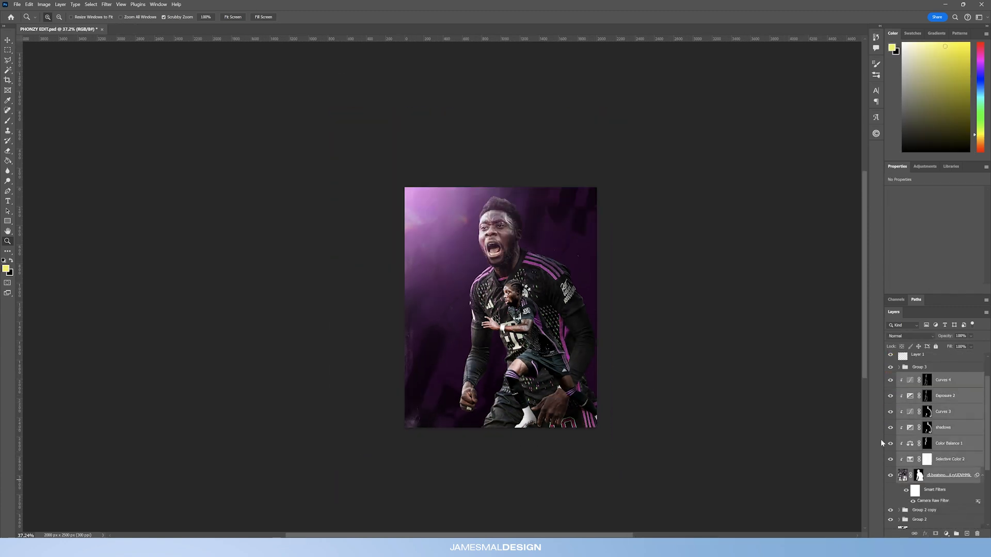
# Enlarge the large player together with its adjustment layers and shift it toward the poster's right edge.
pyautogui.hotkey('ctrl', 't')
pyautogui.moveTo(526, 321); pyautogui.dragTo(537, 323)
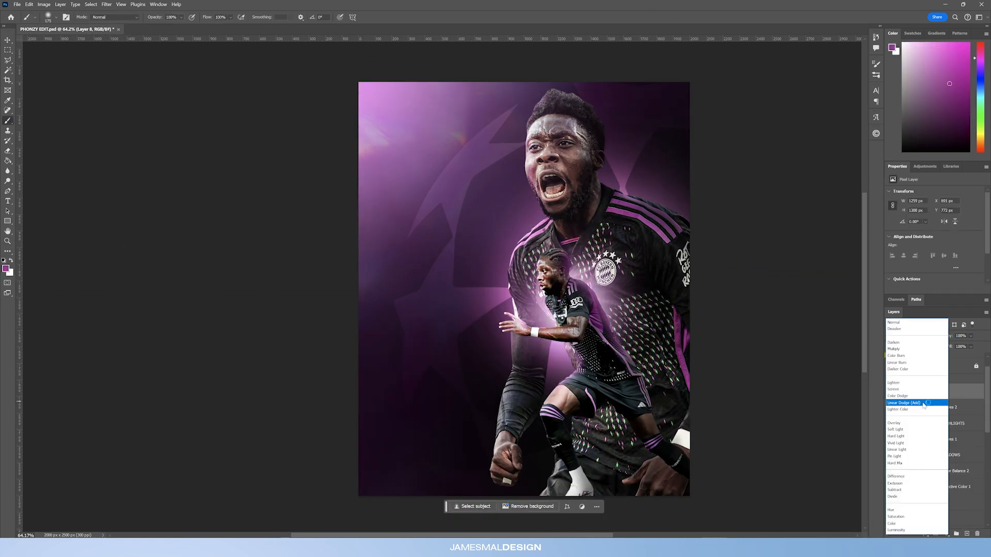
# Try Linear Dodge (Add) blending on the small player's clipped Layer 8 and add a new layer in Group 3.
pyautogui.click(923, 403)
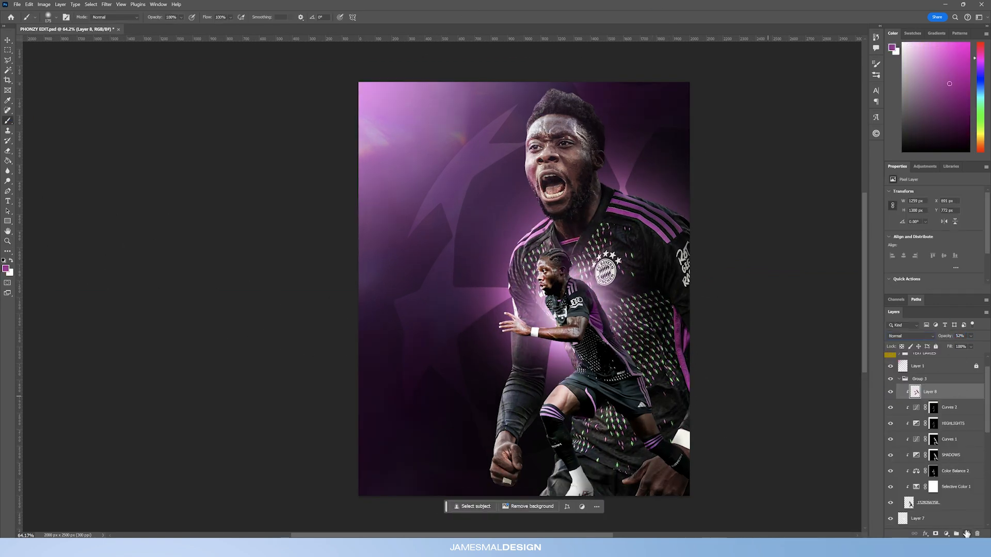
pyautogui.click(966, 534)
pyautogui.click(898, 379)
# Try a purple glow on a new clipped layer over the large player in Group 4, using Linear Dodge (Add).
pyautogui.click(898, 404)
pyautogui.click(964, 421)
pyautogui.click(965, 533)
pyautogui.hotkey('ctrl', 'alt', 'g')
pyautogui.click(652, 165)
pyautogui.click(909, 336)
pyautogui.click(909, 403)
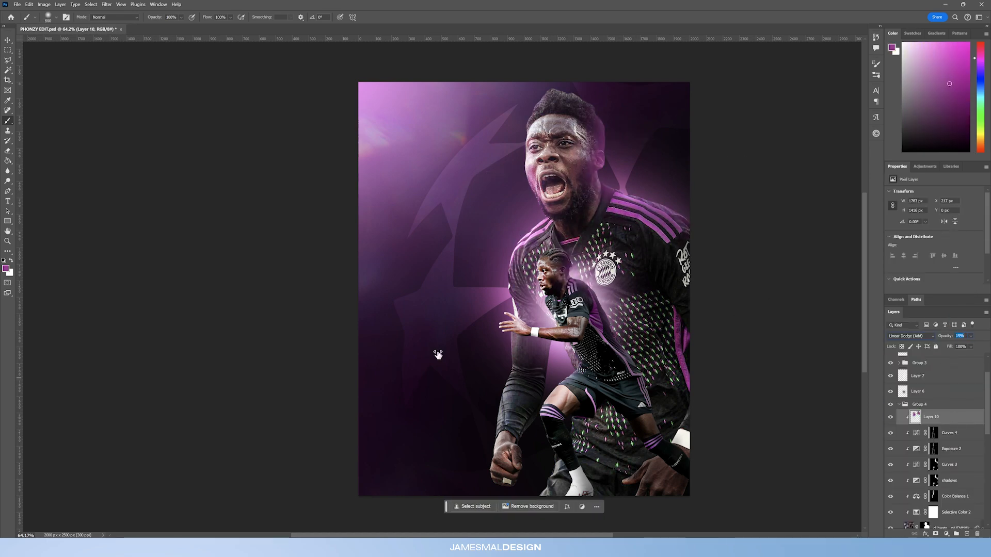
pyautogui.press('Delete')
# Paint a purple glow behind the large player on a new layer above Layer 3 and change its blend mode.
pyautogui.scroll(-3, 941, 446)
pyautogui.click(929, 491)
pyautogui.click(966, 533)
pyautogui.click(601, 212)
pyautogui.click(910, 336)
pyautogui.click(919, 436)
# Paint purple fog over the poster's lower part on a new layer with a fog brush, blended as Linear Dodge (Add).
pyautogui.click(966, 533)
pyautogui.press('b')
pyautogui.rightClick(413, 278)
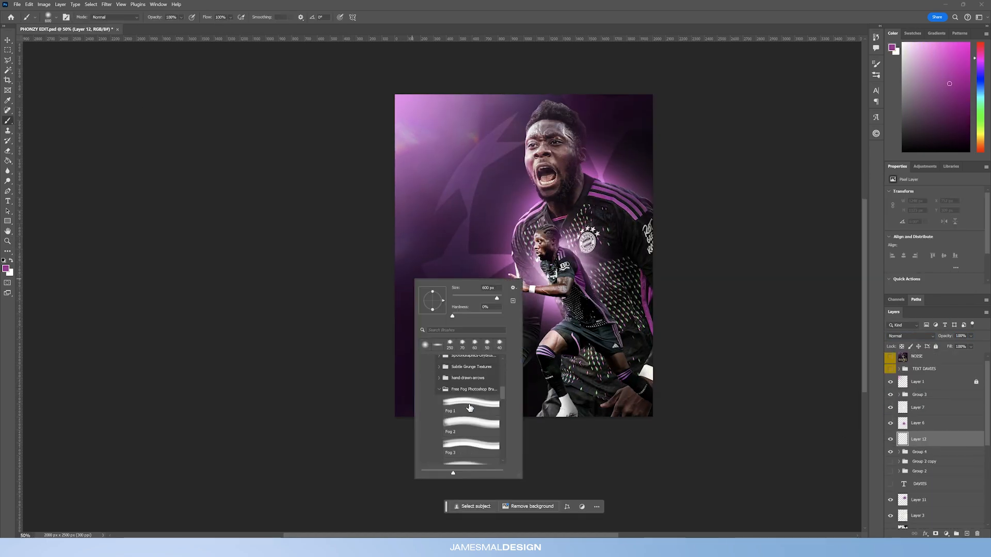
pyautogui.click(523, 416)
pyautogui.click(910, 336)
pyautogui.click(910, 402)
# Add a new layer above Group 3 and brush purple fog across the lower part of the players.
pyautogui.click(919, 394)
pyautogui.click(965, 533)
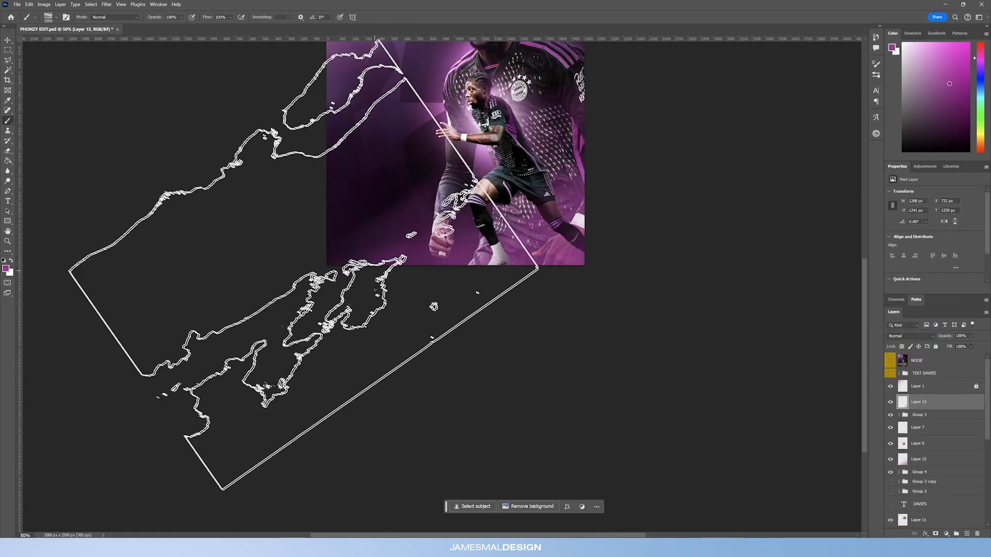
pyautogui.press('z')
# Show and select the hidden vertical DAVIES text layer behind the players.
pyautogui.scroll(-3, 928, 454)
pyautogui.click(890, 440)
pyautogui.click(919, 441)
pyautogui.moveTo(461, 106); pyautogui.dragTo(485, 106)
# Paint green (RGB 65, 235, 121) inside the DAVIES letters on a new layer above the text.
pyautogui.click(966, 533)
pyautogui.keyDown('ctrl'); pyautogui.click(903, 456); pyautogui.keyUp('ctrl')
pyautogui.press('i')
pyautogui.click(6, 268)
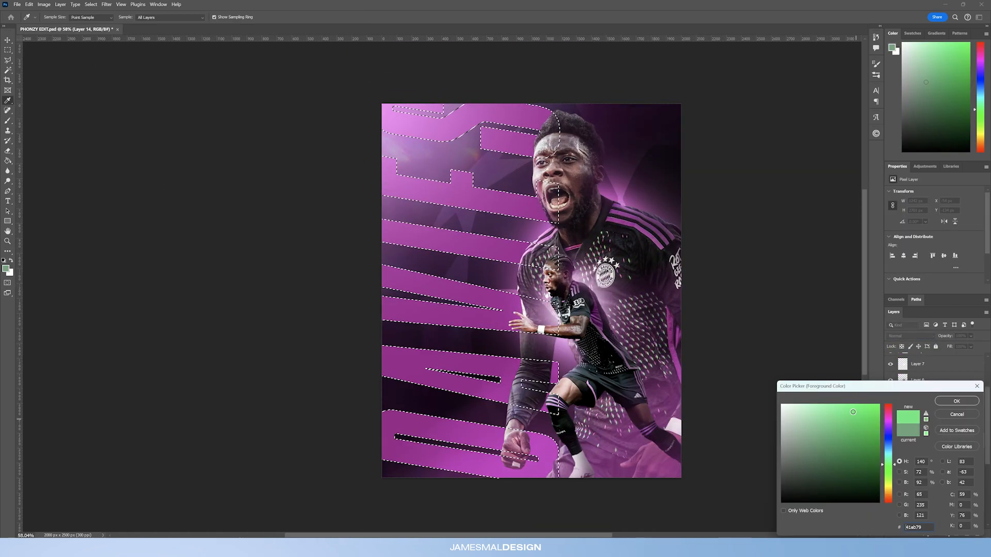
pyautogui.click(955, 402)
pyautogui.hotkey('ctrl', 'd')
pyautogui.press('m')
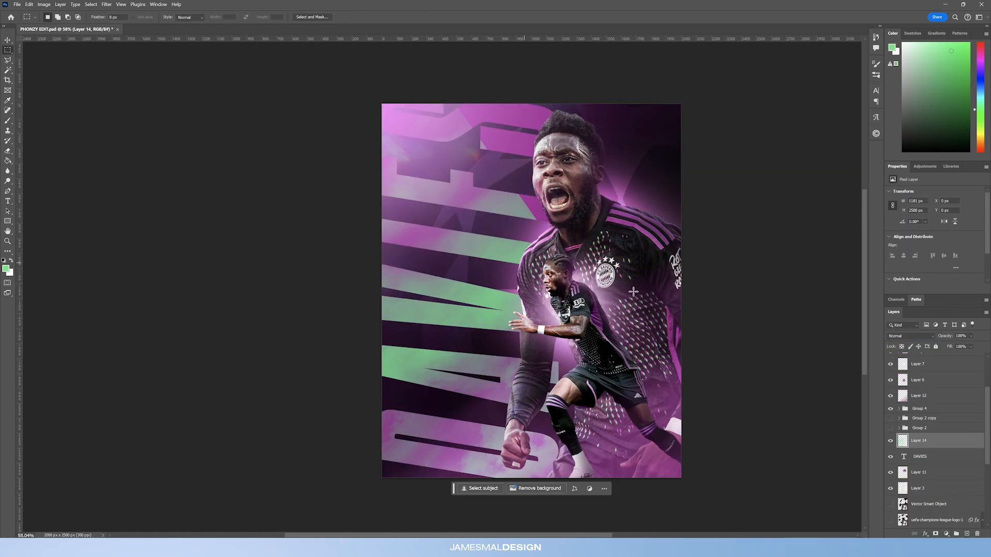
# Hide the green Layer 14 and repaint green inside the DAVIES letters on another new layer.
pyautogui.keyDown('shift'); pyautogui.click(937, 454); pyautogui.keyUp('shift')
pyautogui.scroll(3, 940, 449)
pyautogui.click(934, 463)
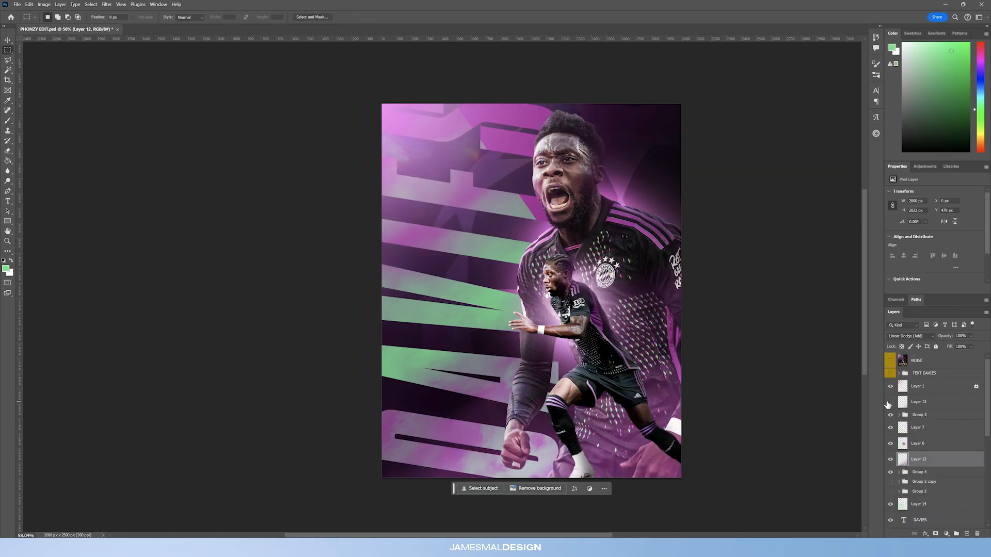
pyautogui.scroll(-3, 893, 438)
pyautogui.click(890, 425)
pyautogui.click(928, 425)
pyautogui.click(965, 533)
pyautogui.keyDown('ctrl'); pyautogui.click(903, 457); pyautogui.keyUp('ctrl')
pyautogui.press('b')
pyautogui.rightClick(493, 232)
pyautogui.hotkey('ctrl', 'd')
# Move the large player's Group 4 slightly toward the poster's right edge.
pyautogui.press('z')
pyautogui.moveTo(658, 337); pyautogui.dragTo(663, 338)
pyautogui.scroll(1, 920, 424)
pyautogui.click(919, 424)
pyautogui.hotkey('ctrl', 't')
pyautogui.moveTo(606, 112); pyautogui.dragTo(609, 120)
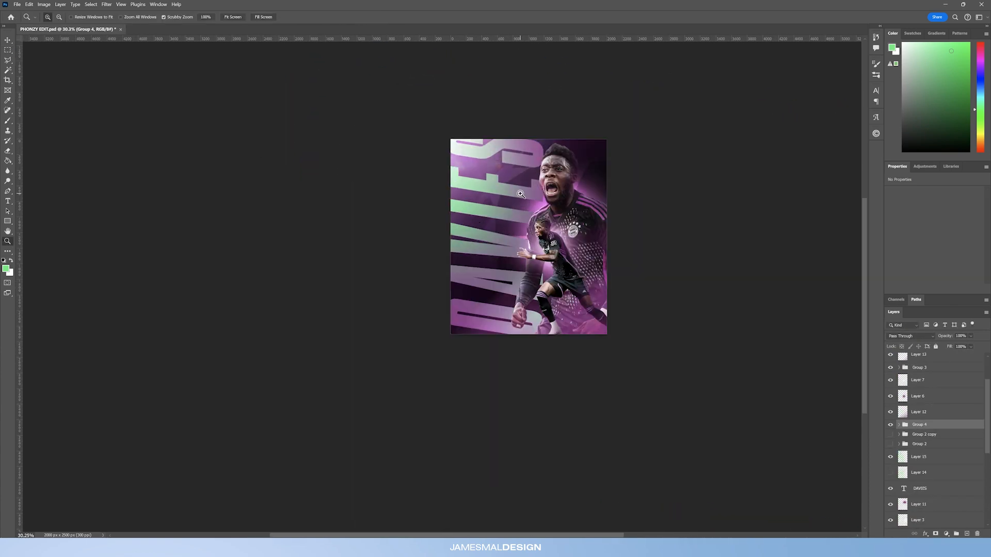
# Select the green Layer 15 and open its blend mode choices.
pyautogui.click(918, 457)
pyautogui.click(908, 336)
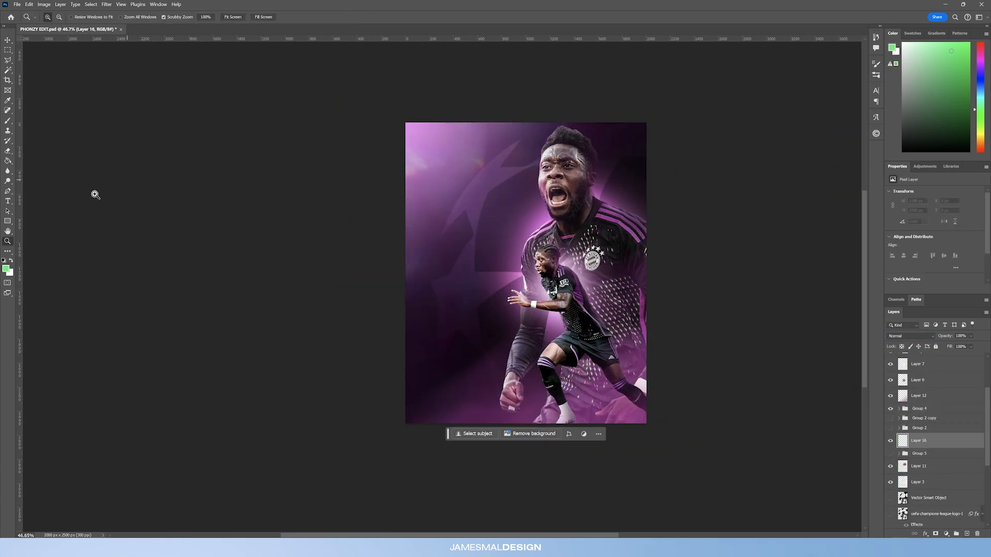
# Set the vertical DAVIES title in white Druk XCond Super and centre it with a matching-width ALPHONSO above on the poster's height.
pyautogui.click(923, 213)
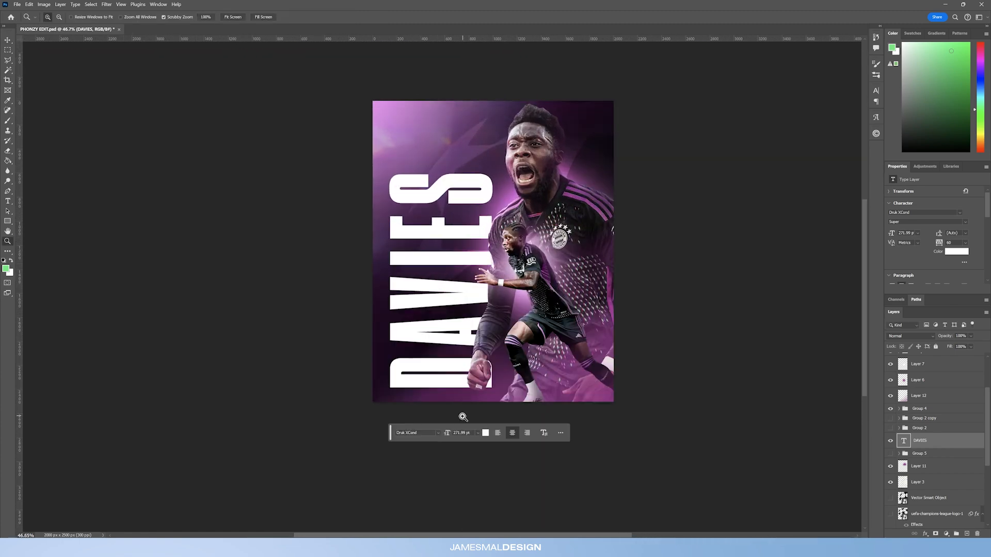
pyautogui.moveTo(463, 416); pyautogui.dragTo(517, 416)
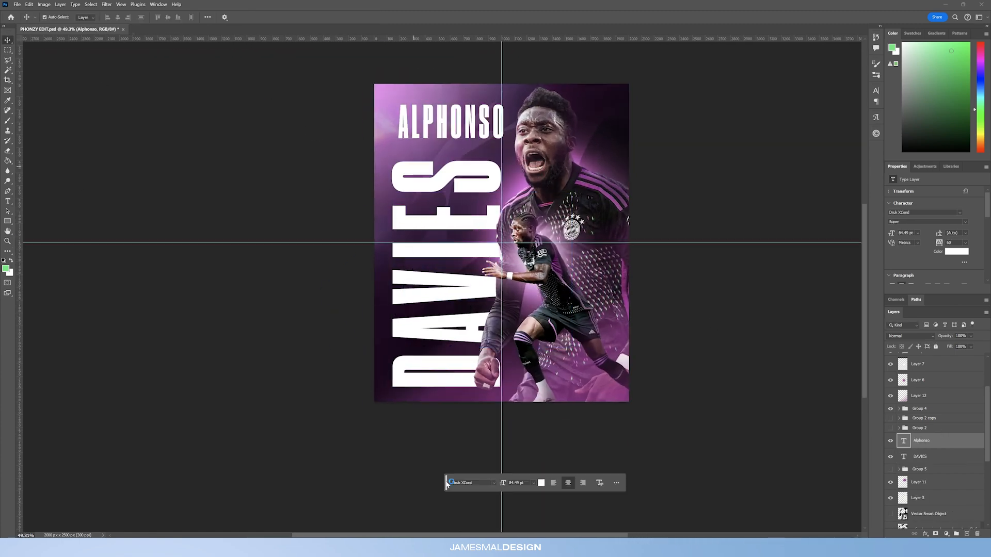
pyautogui.hotkey('ctrl', 't')
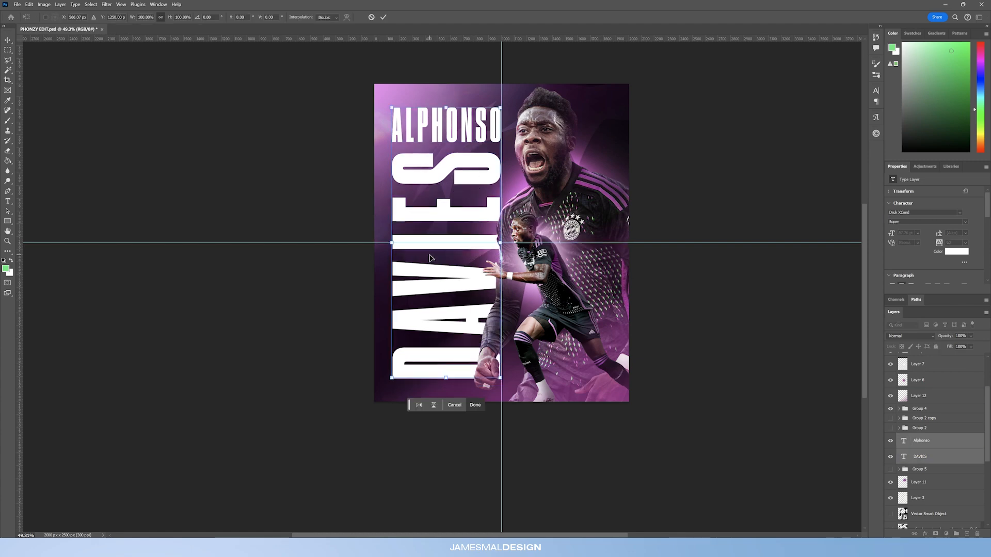
pyautogui.press('Return')
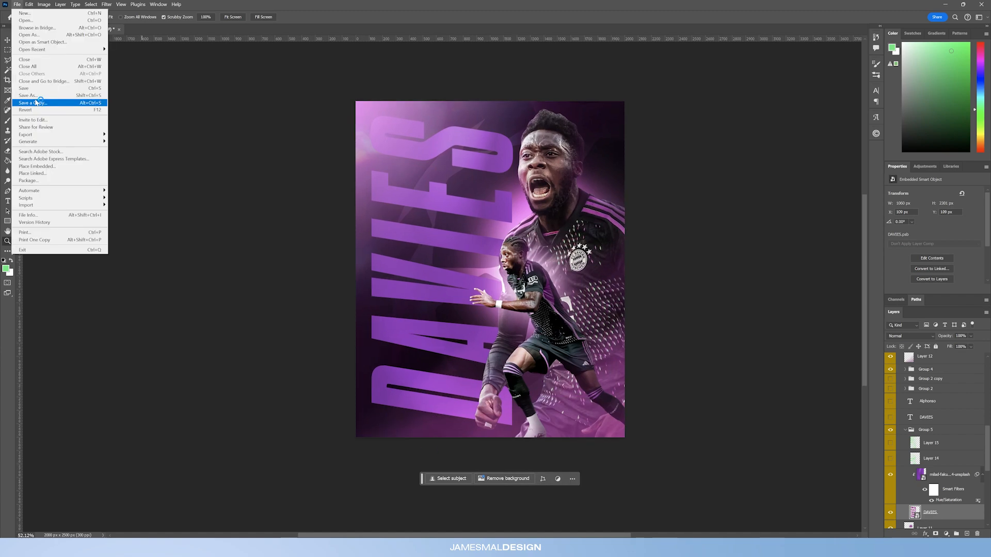
# Save the poster as PHONZY EDIT v2 EDITED.psd and merge the topmost Group 6 copy into a single layer.
pyautogui.click(31, 97)
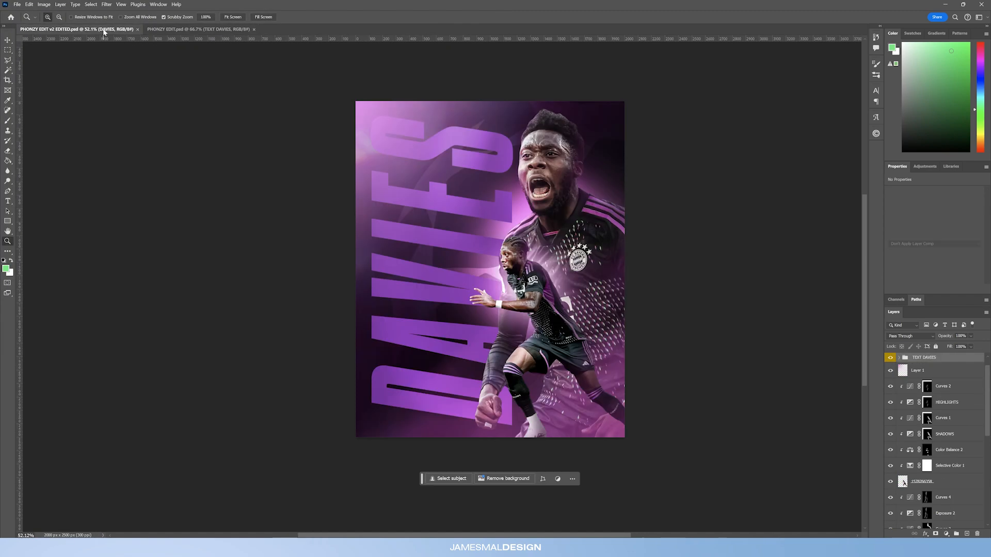
pyautogui.rightClick(923, 382)
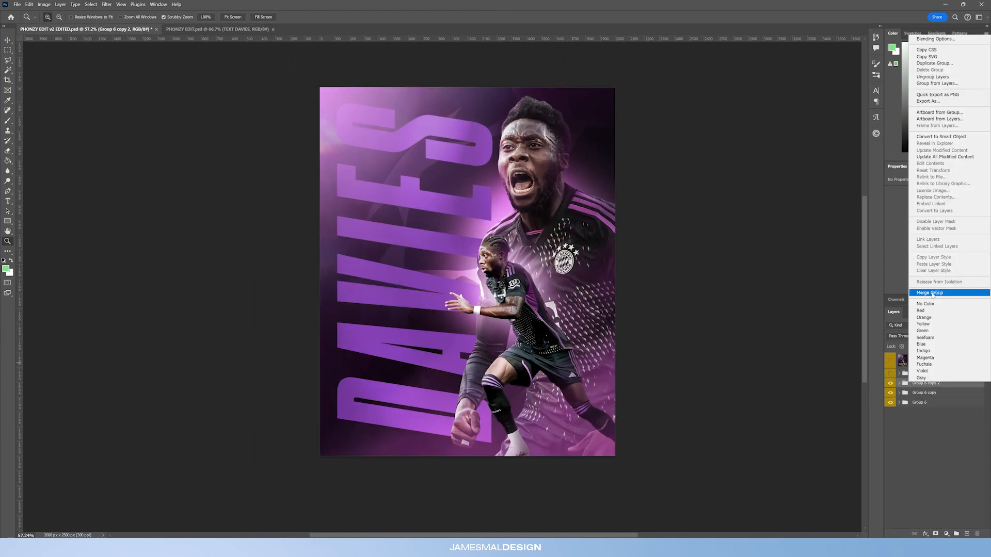
pyautogui.click(928, 98)
# Grade the merged Layer 16 with successive Camera Raw Filter passes, browsing the Style: Cinematic and Creative presets.
pyautogui.hotkey('shift', 'ctrl', 'a')
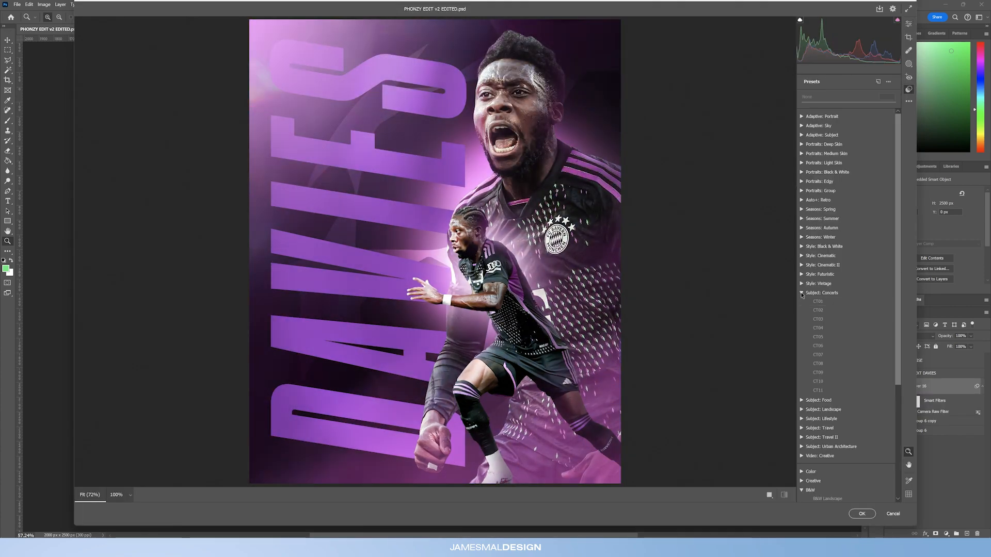
pyautogui.click(801, 292)
pyautogui.click(801, 209)
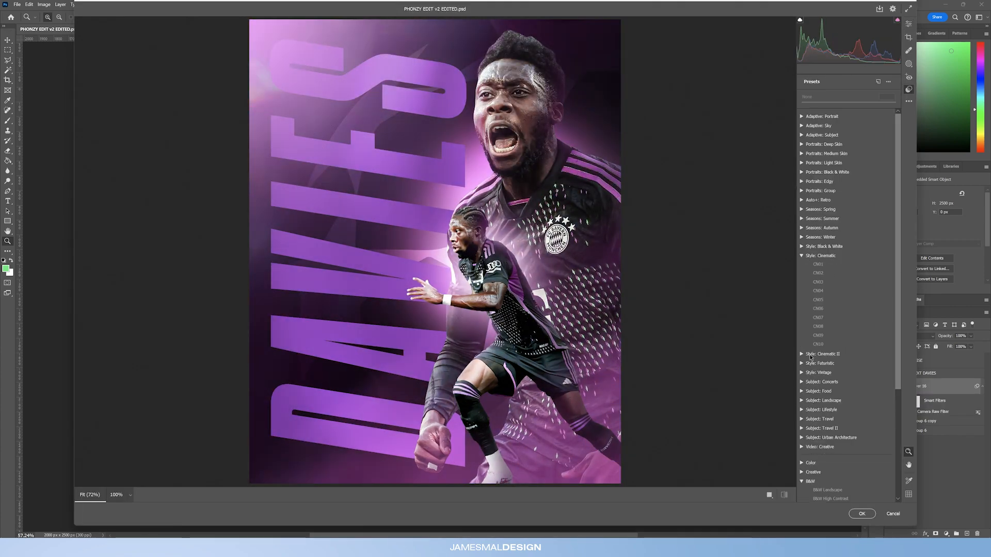
pyautogui.click(801, 208)
pyautogui.click(801, 330)
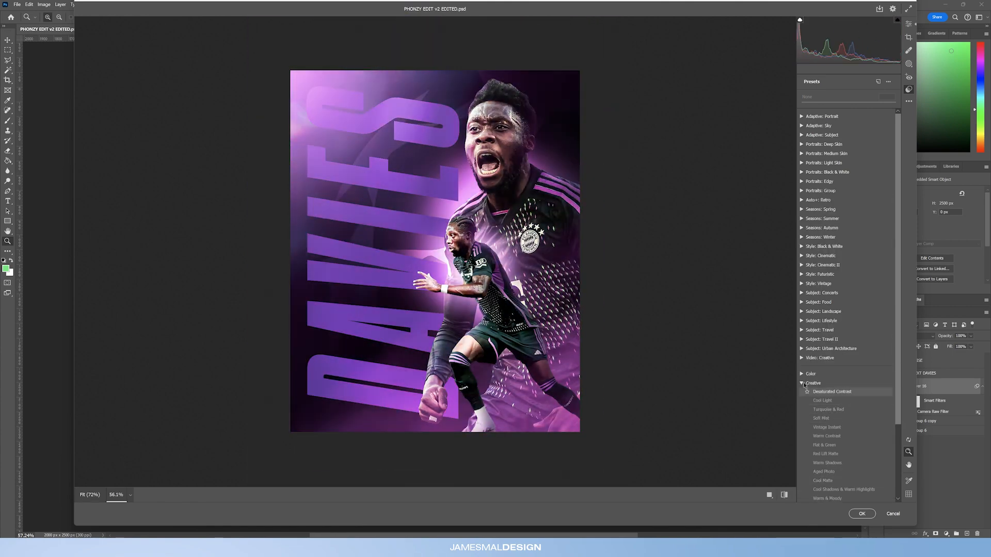
pyautogui.hotkey('ctrl', 'shift', 'a')
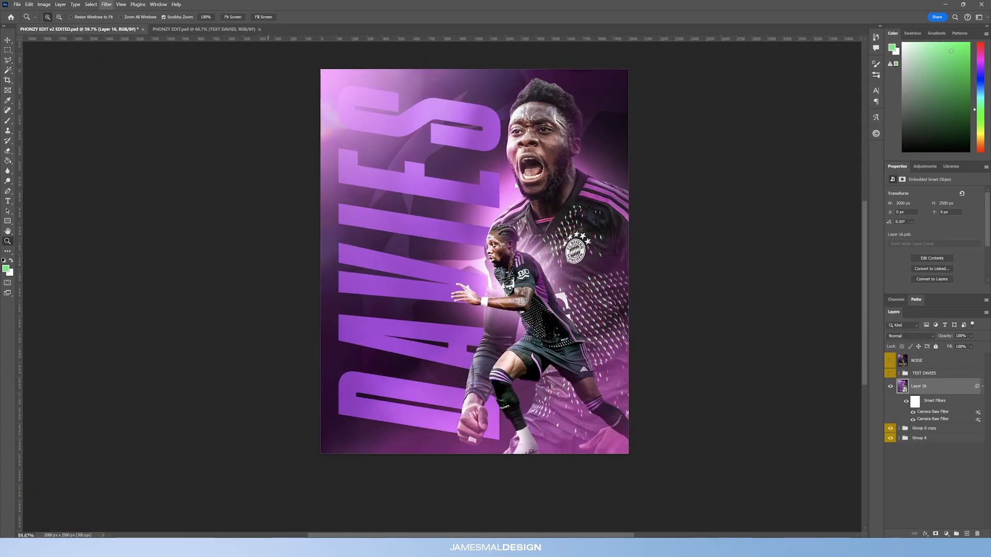
pyautogui.hotkey('ctrl', 'shift', 'a')
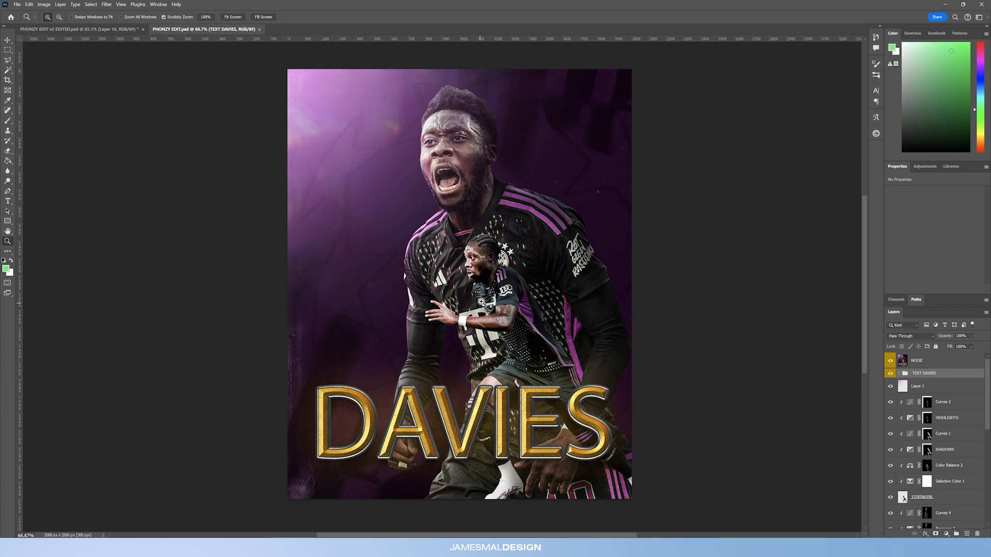
# Compare the composition, lighting and lettering of the reworked PHONZY EDIT v2 EDITED poster with the original PHONZY EDIT poster.
pyautogui.click(103, 31)
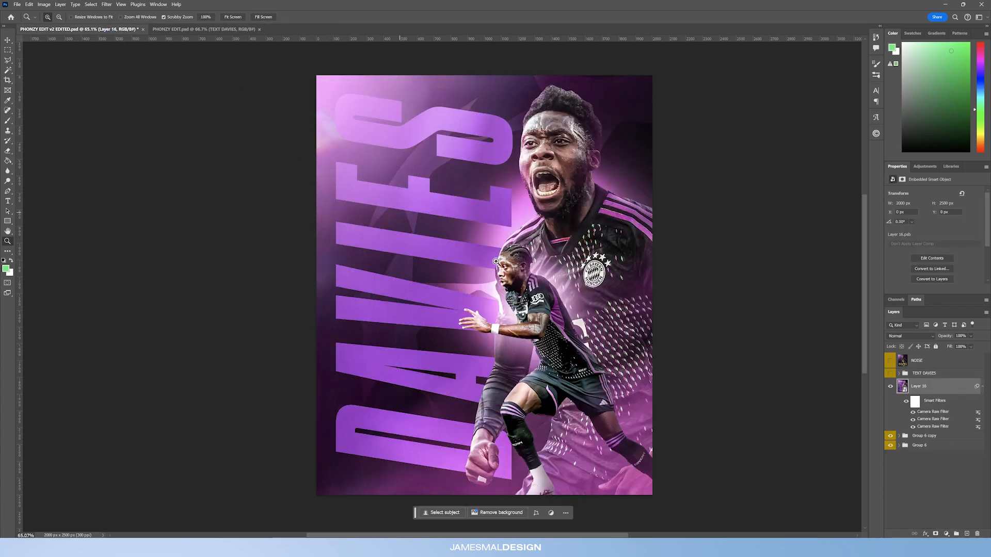
pyautogui.scroll(-2, 513, 252)
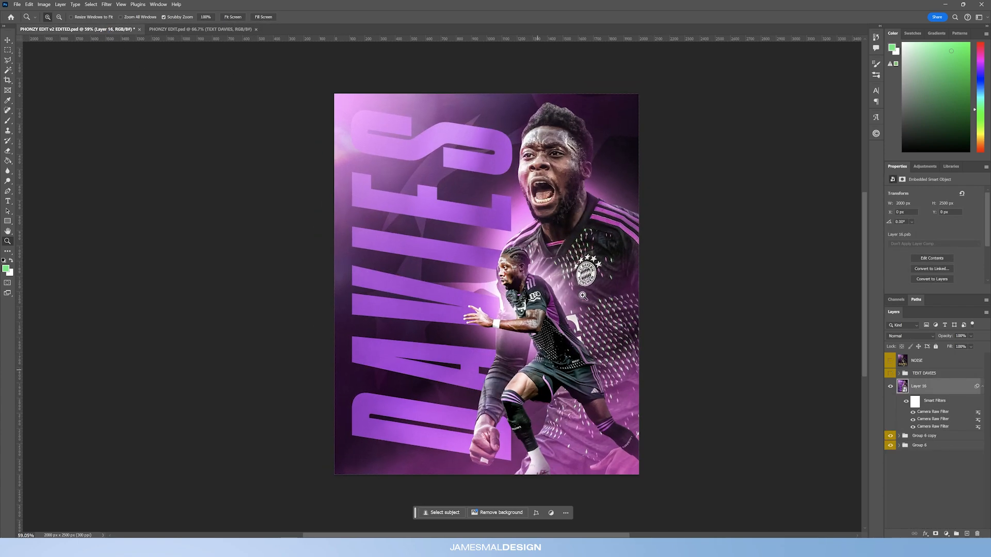
pyautogui.click(192, 31)
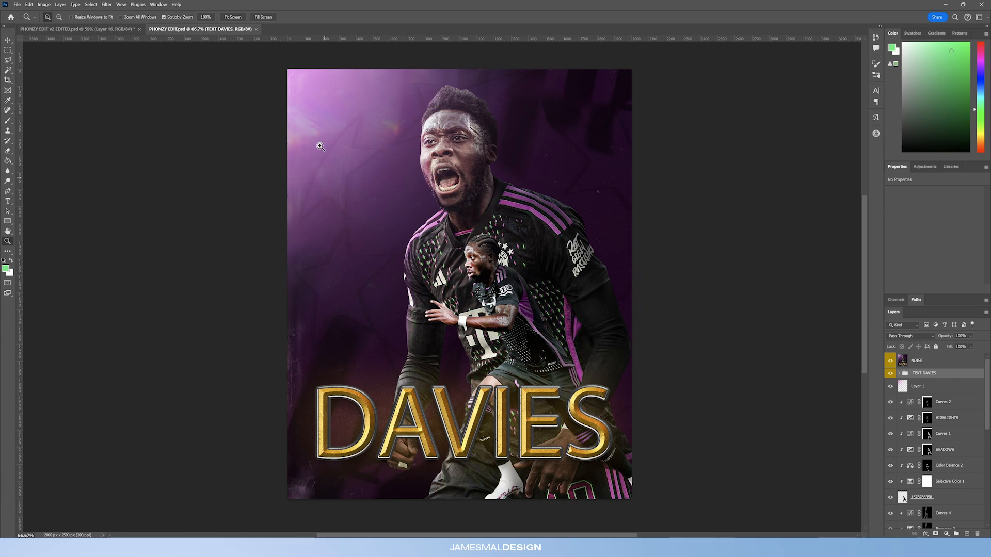
pyautogui.hotkey('ctrl', 'Tab')
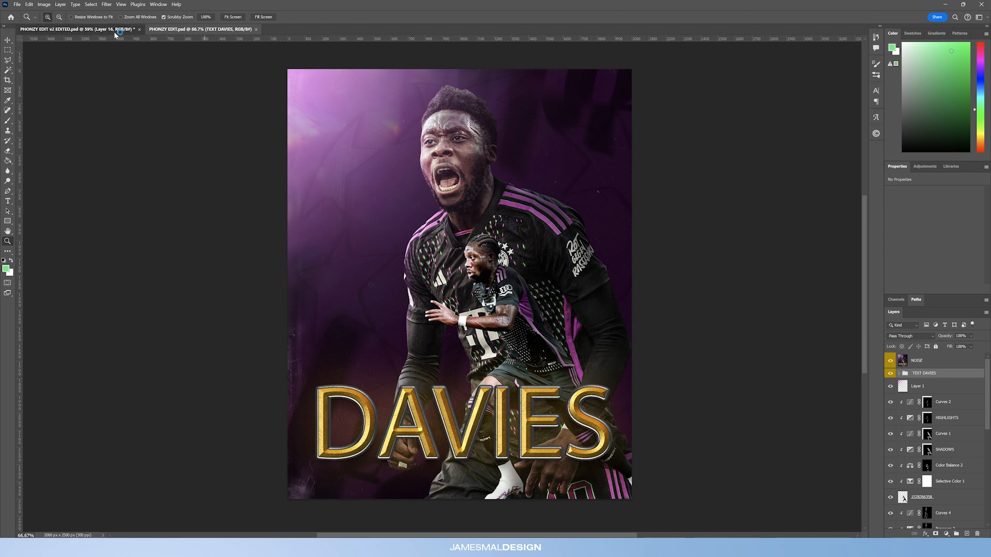
pyautogui.moveTo(472, 386)
pyautogui.mouseDown()
pyautogui.moveTo(448, 376)
pyautogui.moveTo(455, 385)
pyautogui.mouseUp()
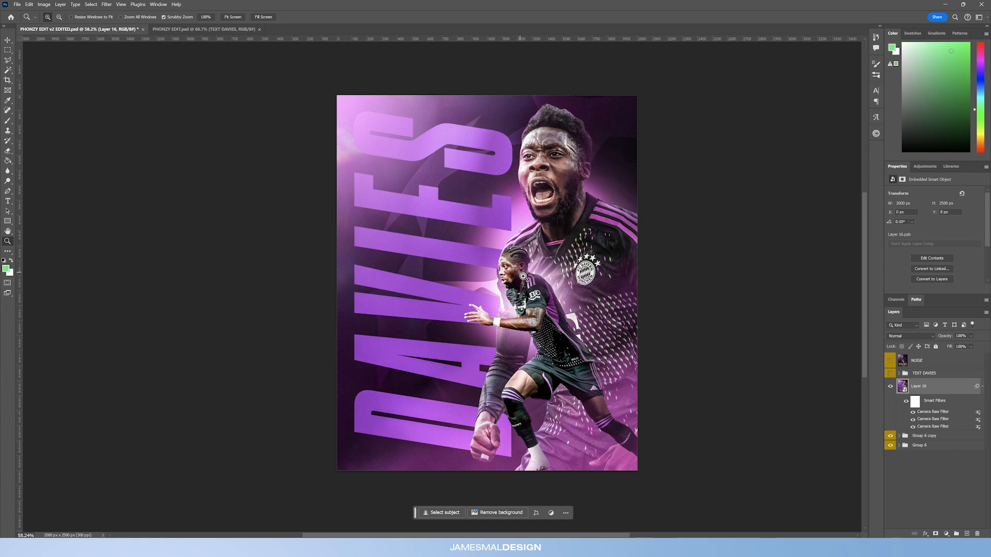
pyautogui.moveTo(444, 289); pyautogui.dragTo(438, 293)
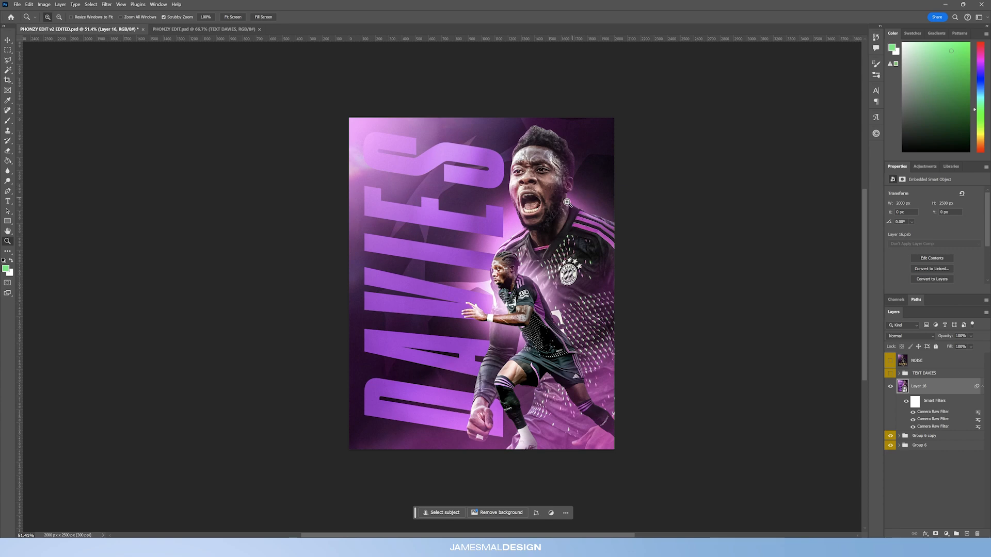
pyautogui.click(192, 29)
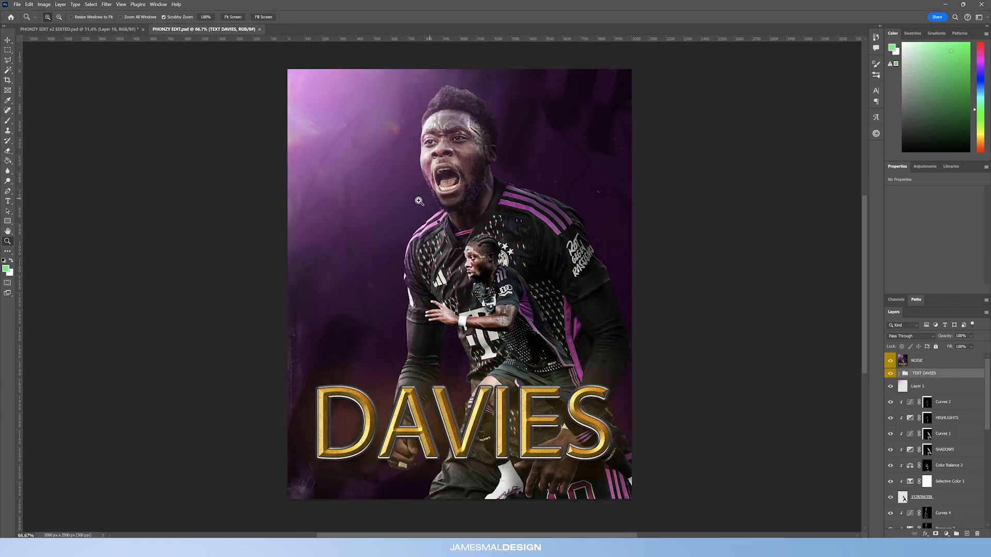
pyautogui.click(125, 29)
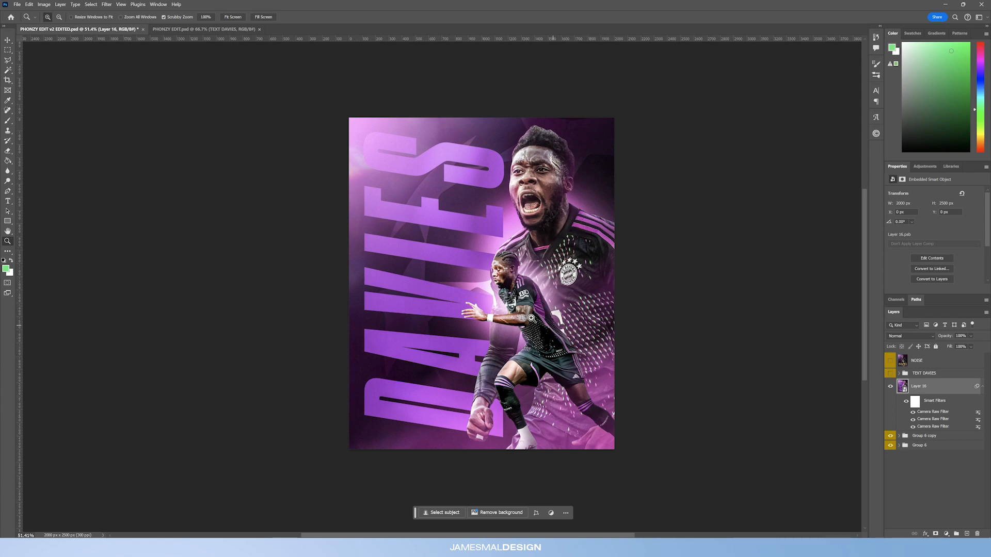
pyautogui.click(190, 28)
pyautogui.click(112, 29)
pyautogui.click(198, 29)
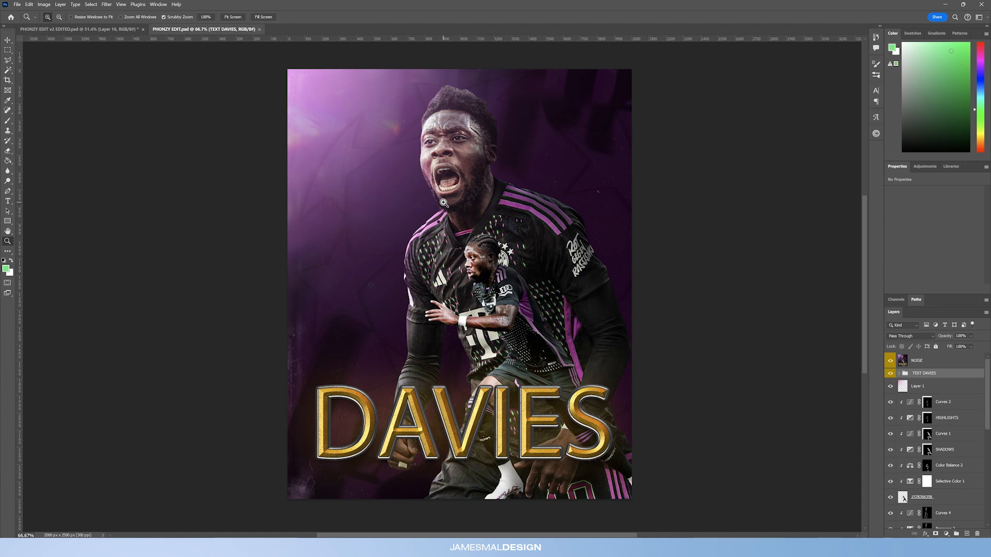
pyautogui.click(108, 30)
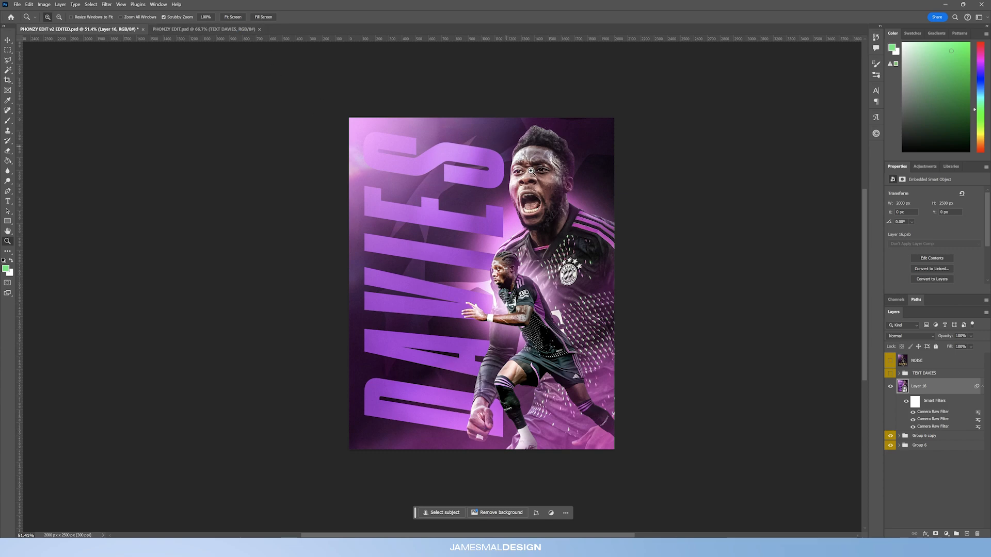
pyautogui.click(222, 29)
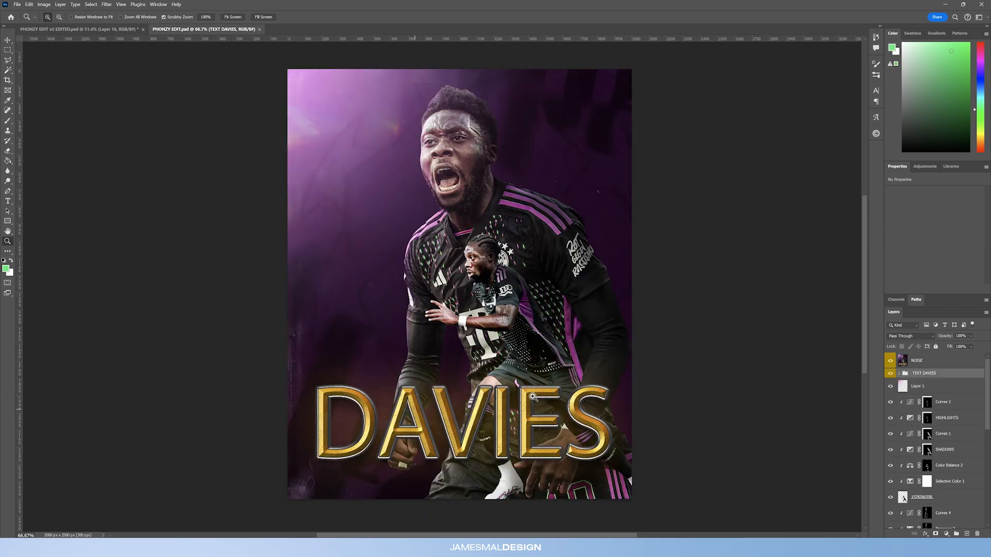
pyautogui.click(114, 29)
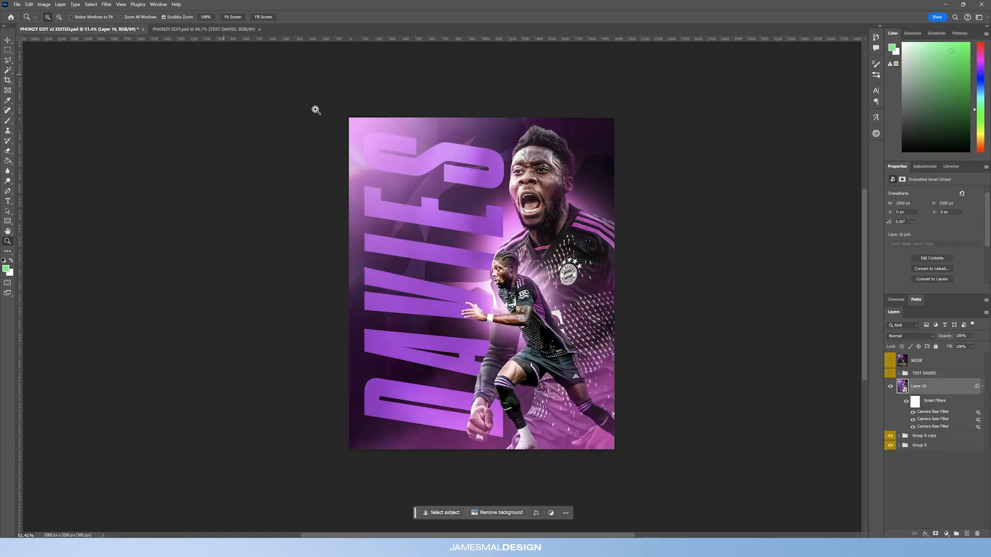
pyautogui.click(531, 182)
pyautogui.moveTo(511, 287)
pyautogui.mouseDown()
pyautogui.moveTo(490, 291)
pyautogui.moveTo(501, 292)
pyautogui.mouseUp()
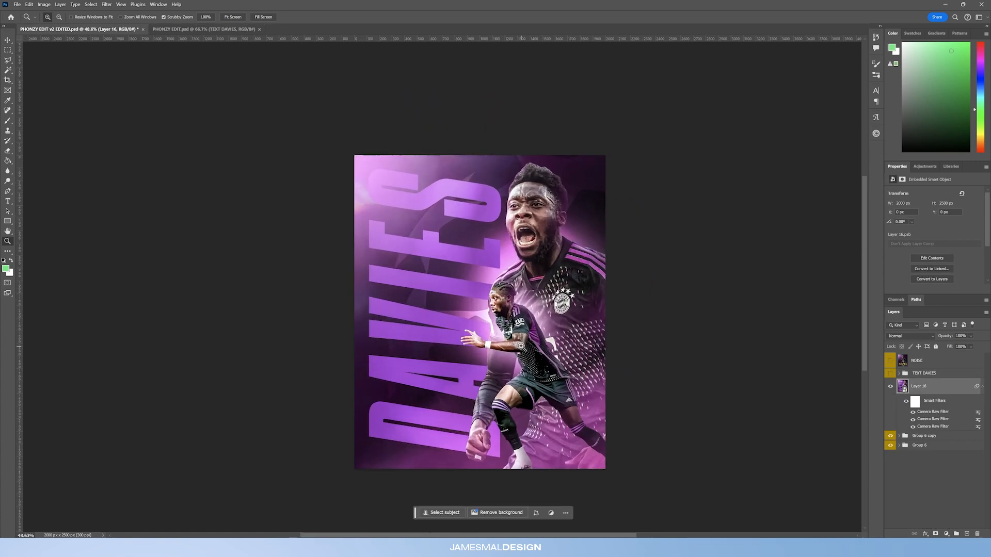
pyautogui.moveTo(521, 346); pyautogui.dragTo(508, 302)
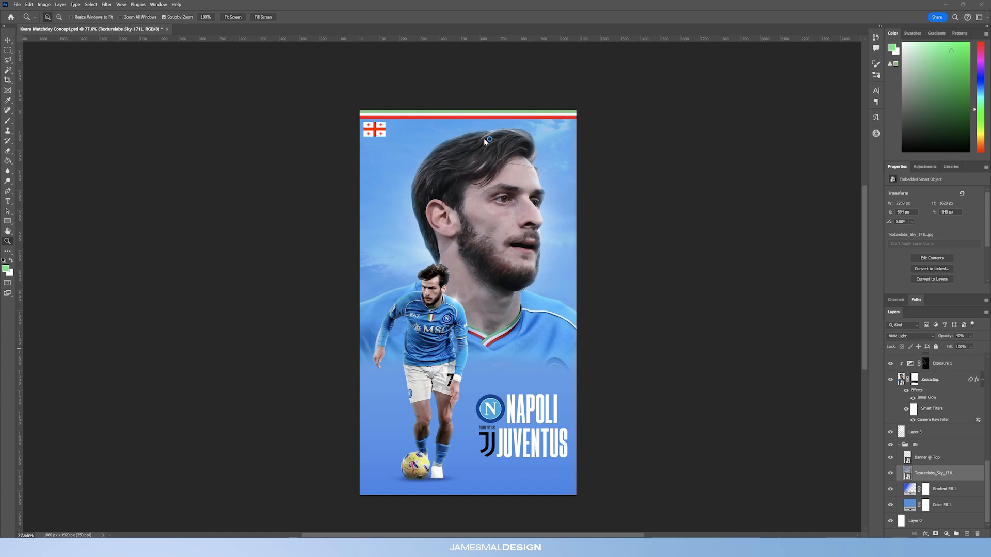
# Examine the Kvara Matchday Concept poster's large portrait, full-body player and NAPOLI JUVENTUS lettering.
pyautogui.moveTo(476, 130)
pyautogui.mouseDown()
pyautogui.moveTo(504, 130)
pyautogui.moveTo(488, 131)
pyautogui.mouseUp()
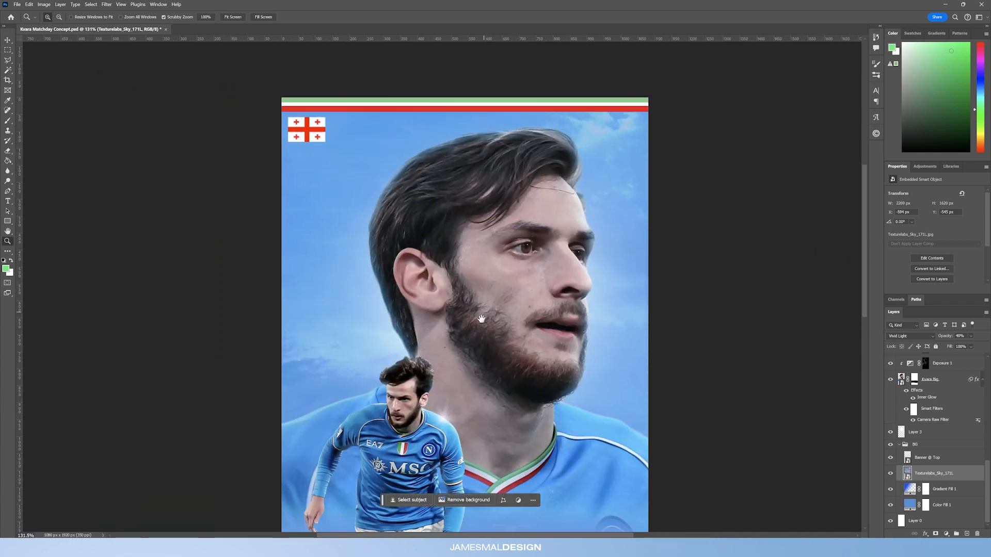
pyautogui.moveTo(481, 319); pyautogui.dragTo(471, 268)
pyautogui.moveTo(416, 351); pyautogui.dragTo(431, 234)
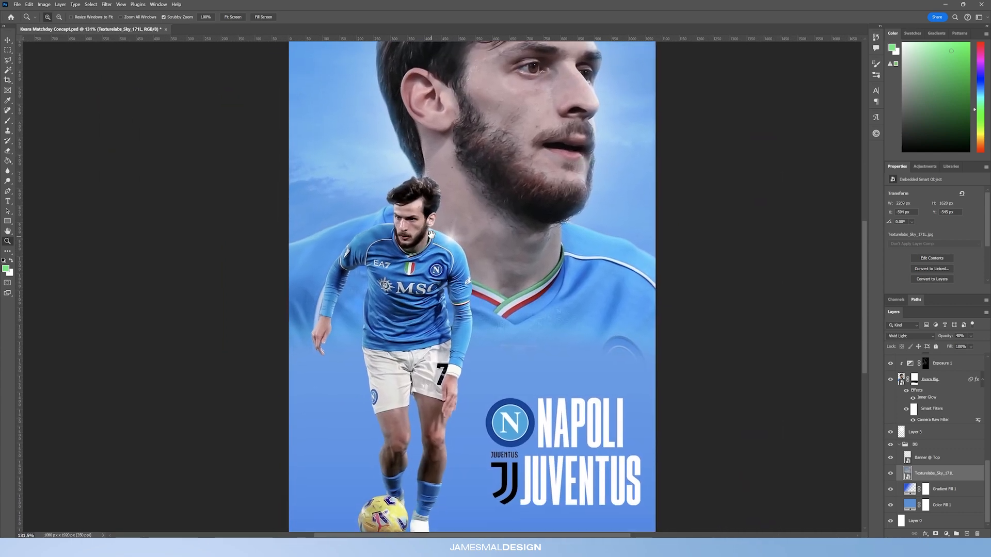
pyautogui.moveTo(456, 353); pyautogui.dragTo(429, 290)
pyautogui.moveTo(477, 106); pyautogui.dragTo(485, 137)
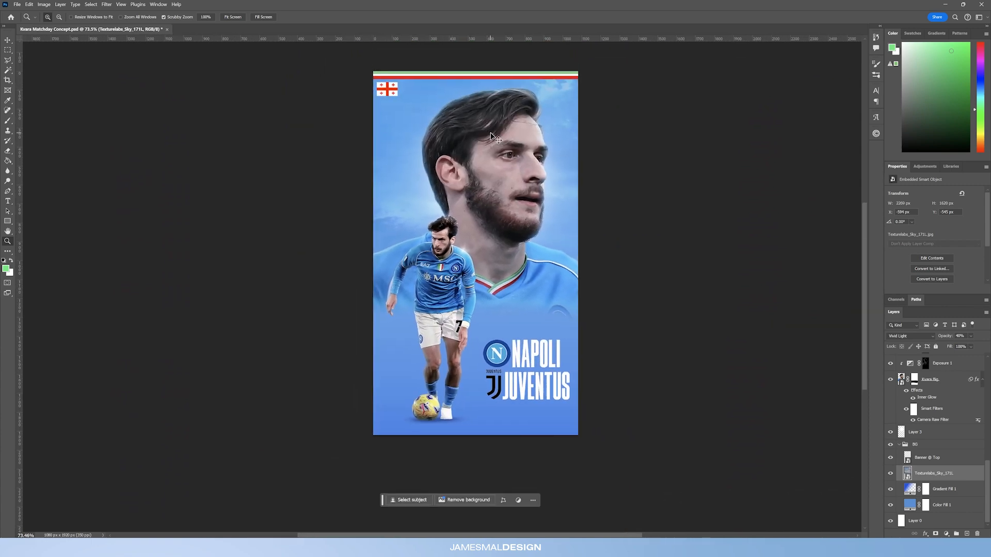
pyautogui.click(492, 196)
pyautogui.moveTo(478, 207); pyautogui.dragTo(474, 212)
# Add a vertical guide down the middle of the poster, using Layer 0's transform bounds to find the centre.
pyautogui.click(932, 524)
pyautogui.hotkey('ctrl', 't')
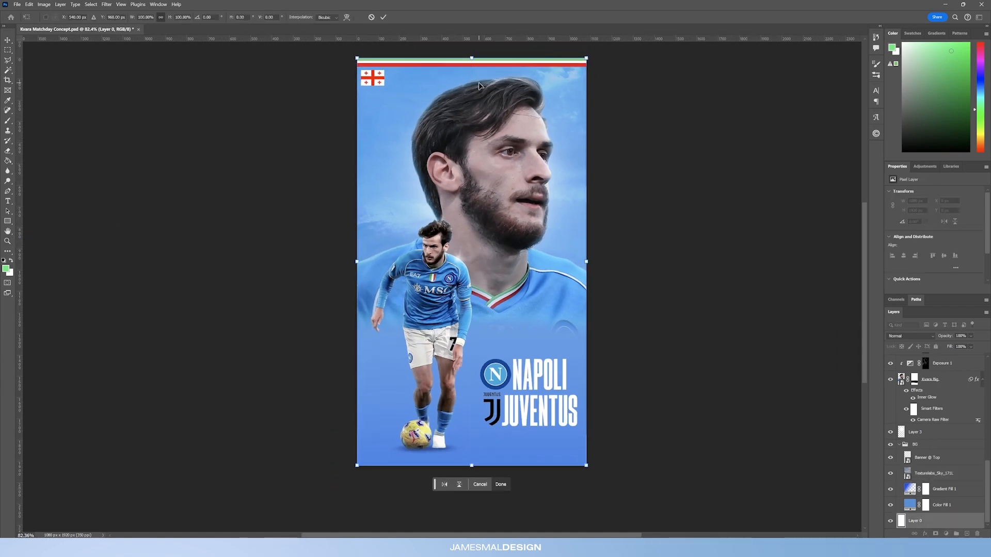
pyautogui.hotkey('ctrl', ';')
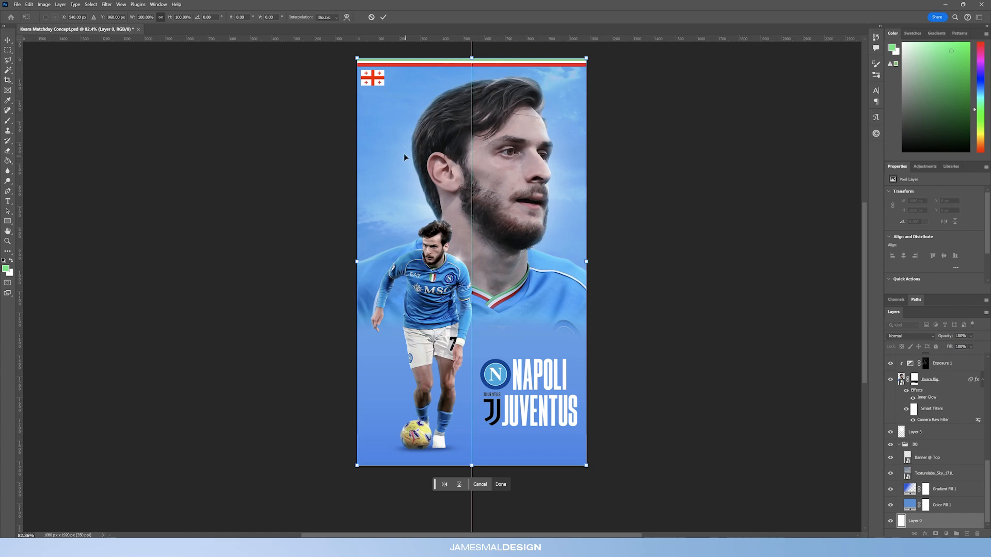
pyautogui.click(7, 241)
pyautogui.moveTo(482, 216); pyautogui.dragTo(435, 232)
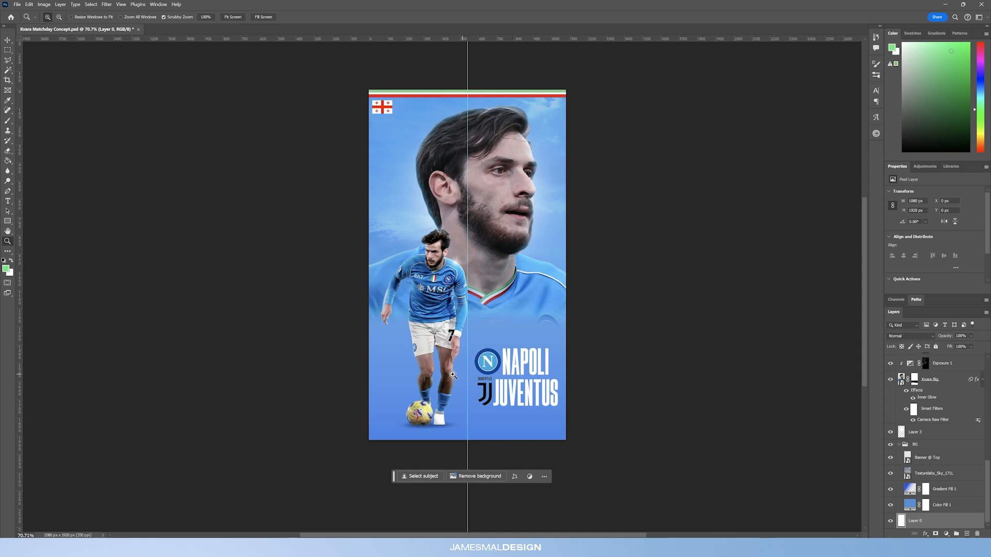
# Inspect how the Exposure 1 adjustment shades the large portrait by toggling its visibility on and off.
pyautogui.moveTo(500, 393); pyautogui.dragTo(509, 343)
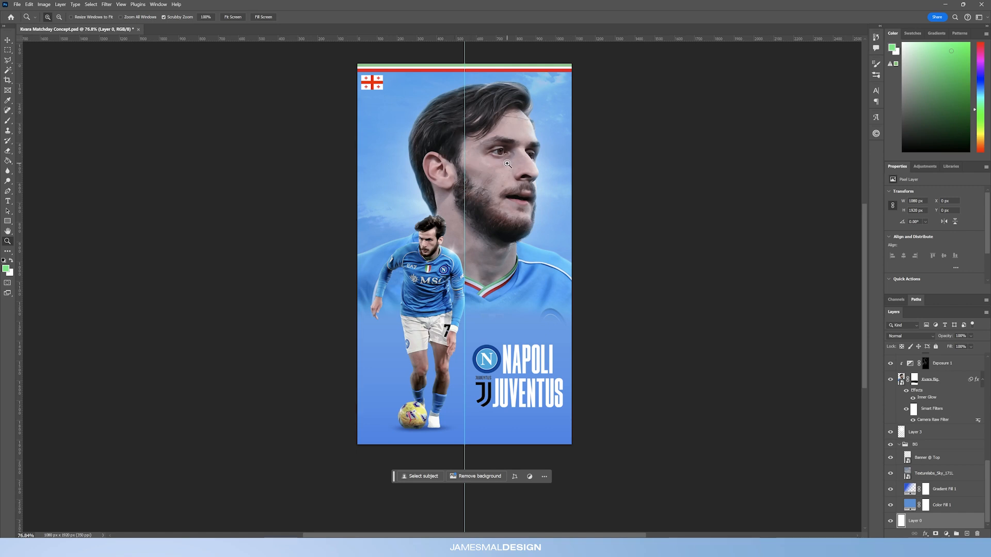
pyautogui.scroll(1, 478, 169)
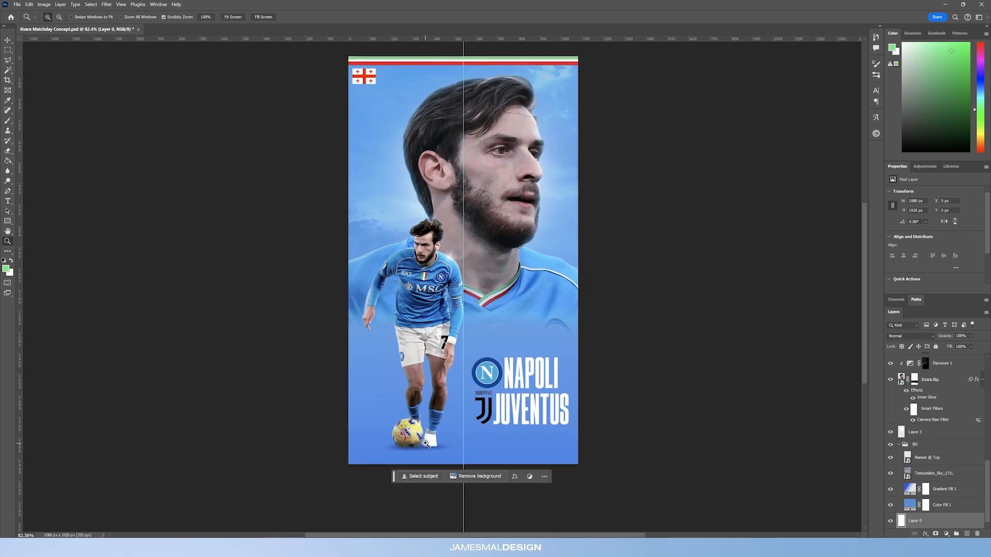
pyautogui.scroll(3, 919, 443)
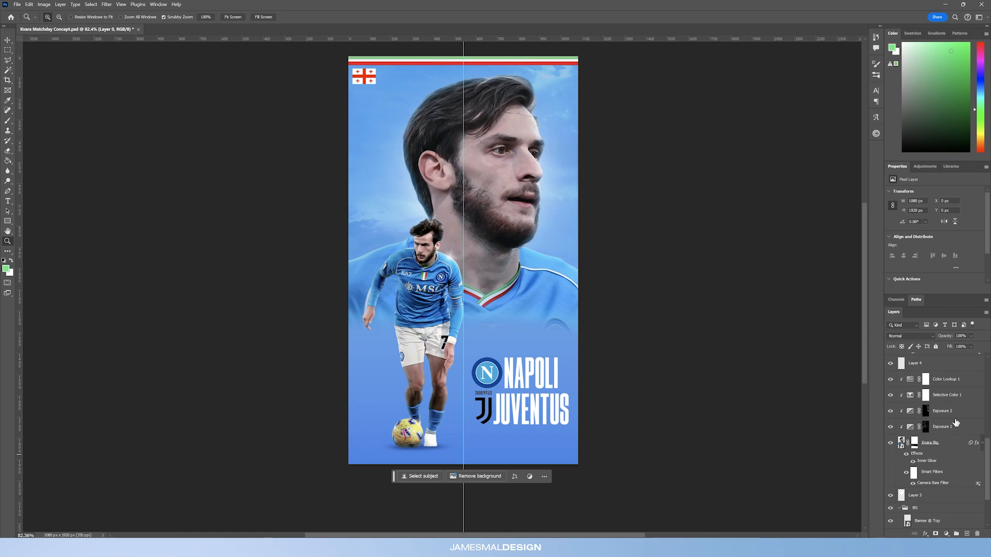
pyautogui.click(954, 419)
pyautogui.click(958, 429)
pyautogui.click(890, 426)
pyautogui.click(890, 426)
pyautogui.click(890, 426)
pyautogui.click(890, 426)
pyautogui.click(890, 426)
pyautogui.click(890, 426)
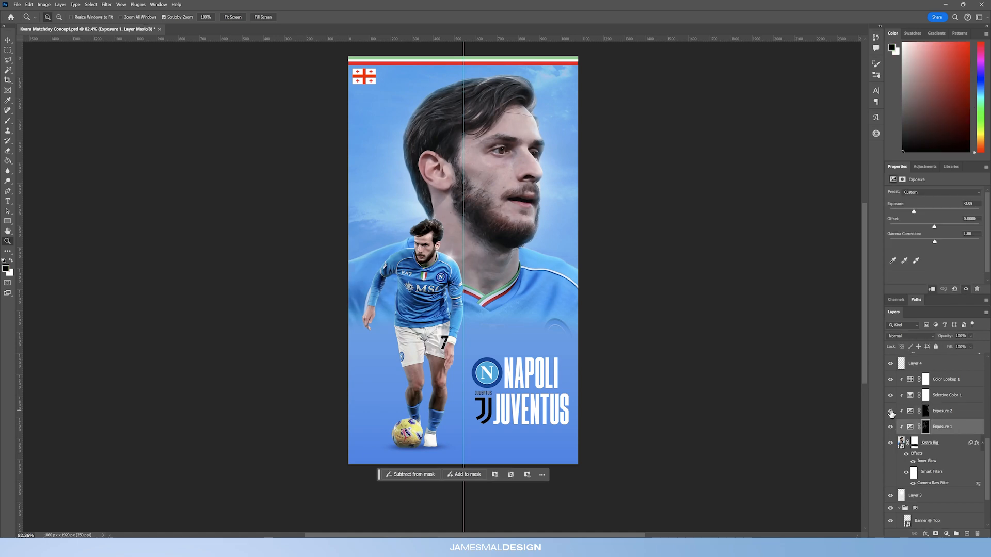
# Review the upper layer stack and check the balance of both player figures and the match lettering around the centre guide.
pyautogui.scroll(1, 888, 416)
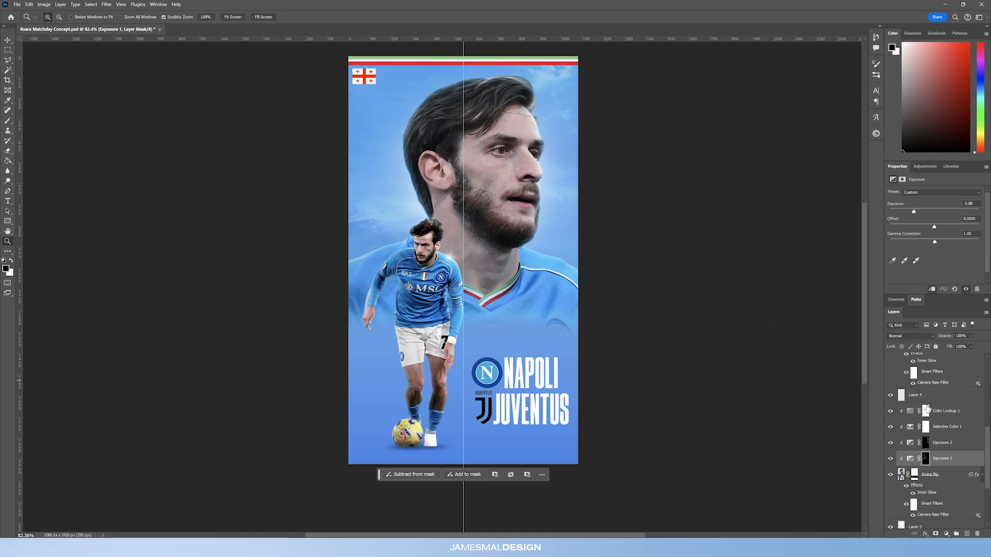
pyautogui.scroll(5, 931, 407)
pyautogui.scroll(3, 958, 415)
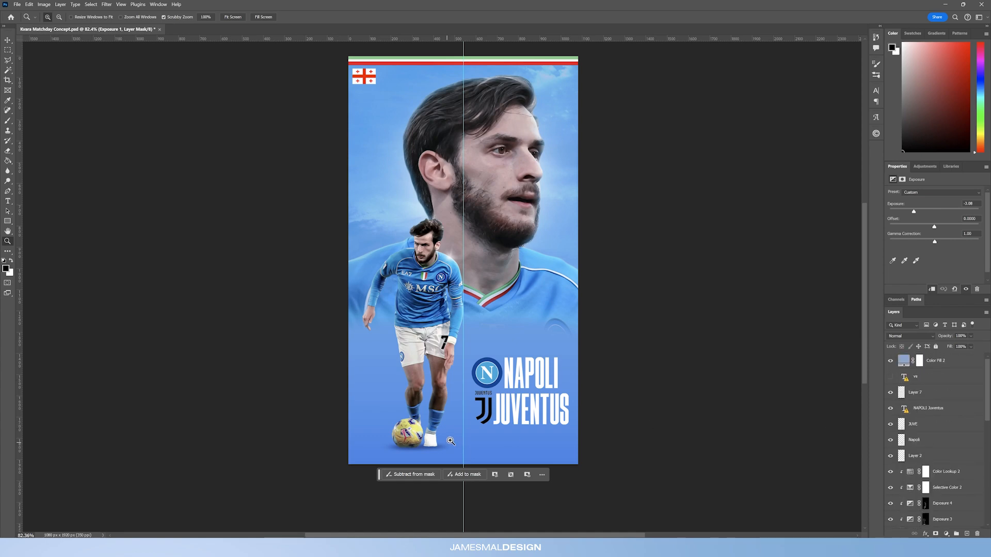
pyautogui.moveTo(397, 230); pyautogui.dragTo(404, 209)
pyautogui.scroll(1, 462, 187)
pyautogui.scroll(1, 462, 187)
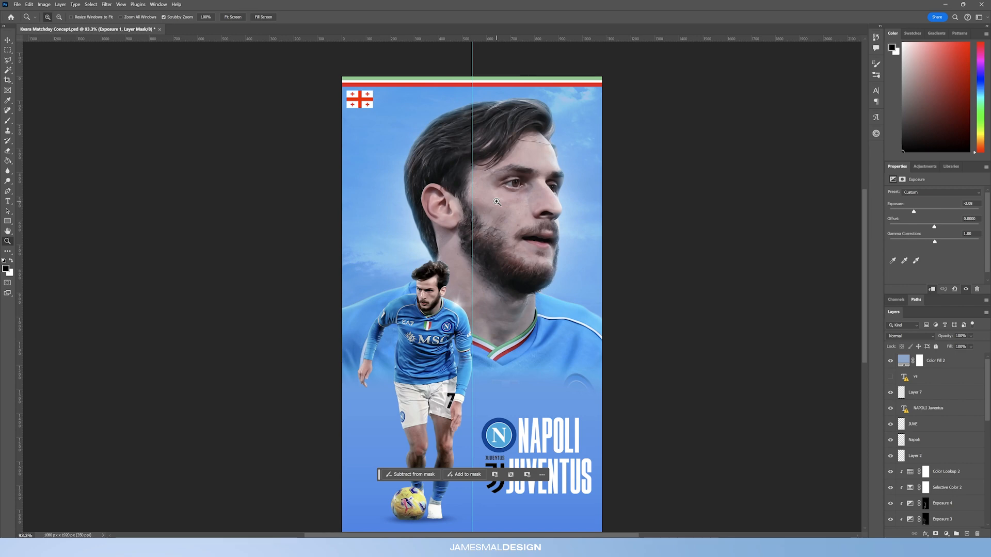
pyautogui.moveTo(489, 228); pyautogui.dragTo(465, 249)
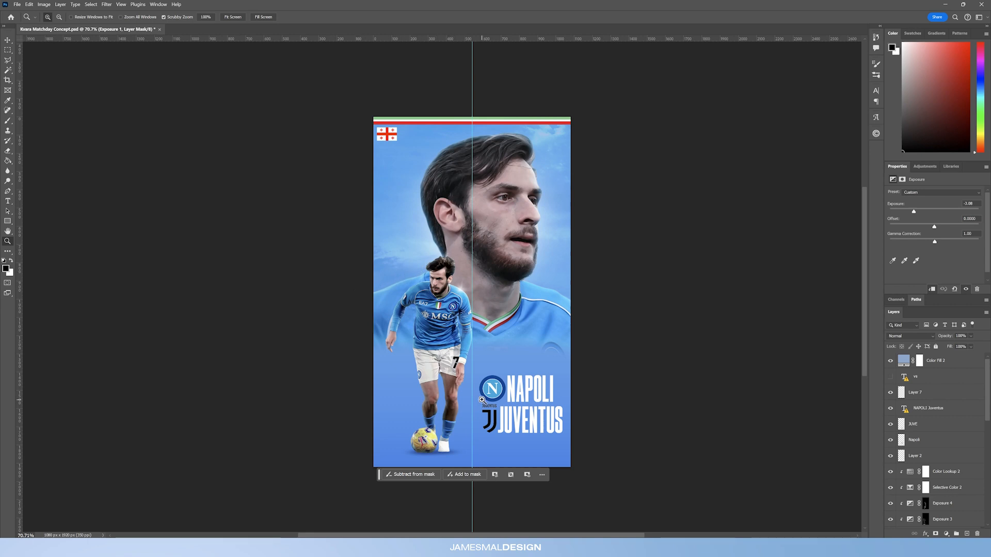
pyautogui.moveTo(449, 248); pyautogui.dragTo(455, 284)
pyautogui.scroll(-3, 469, 330)
pyautogui.moveTo(519, 367); pyautogui.dragTo(518, 393)
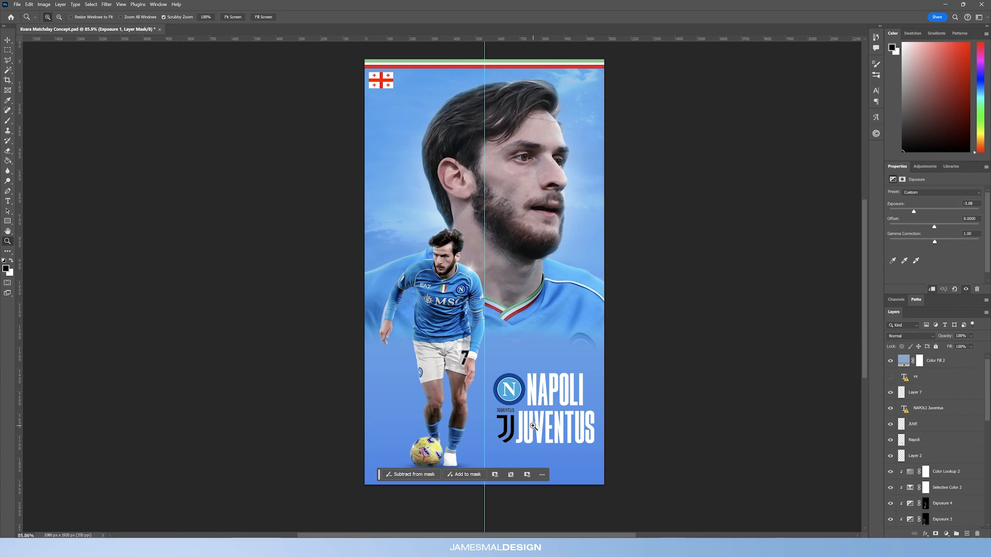
pyautogui.moveTo(379, 475); pyautogui.dragTo(403, 507)
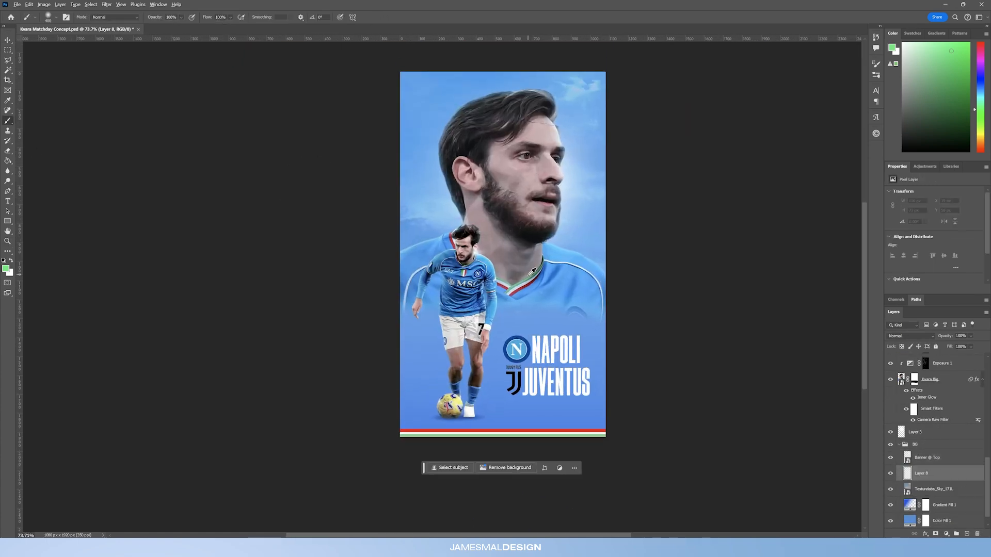
# Set the blend mode of the Texturelabs_LensFX_168L light texture layer to Screen.
pyautogui.click(909, 335)
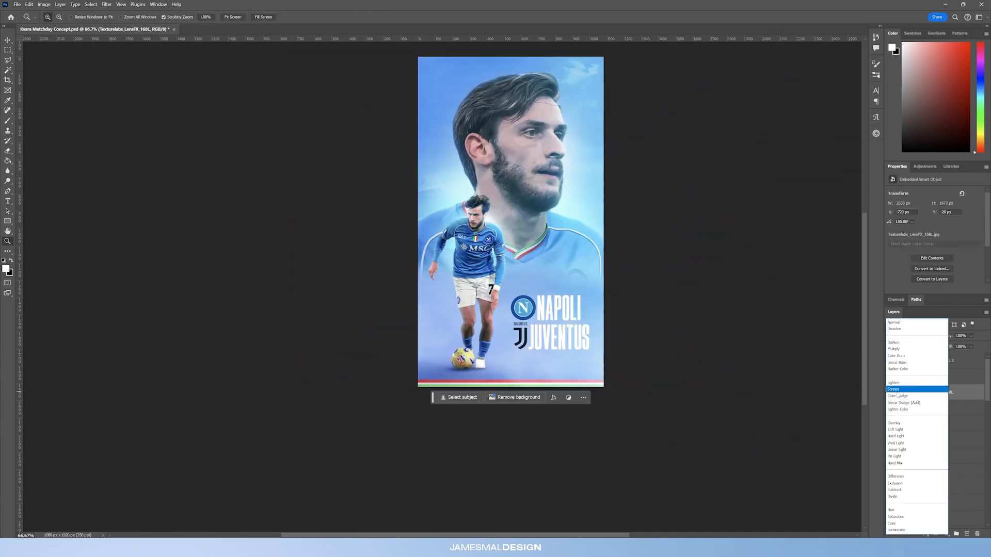
pyautogui.click(895, 388)
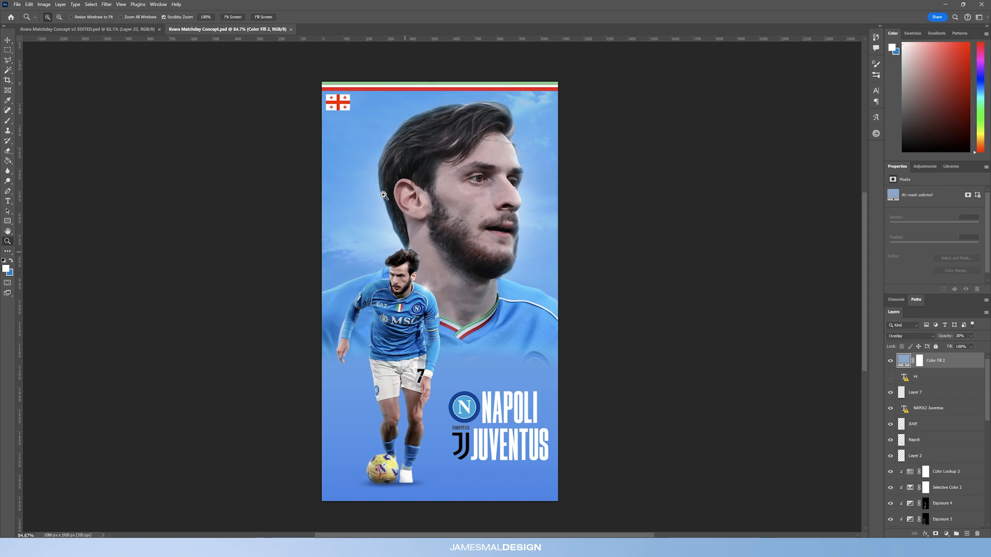
# Compare the Kvara Matchday Concept v2 EDITED poster with the original concept, checking colour, lighting and placement of both player figures.
pyautogui.click(126, 30)
pyautogui.moveTo(401, 487); pyautogui.dragTo(404, 519)
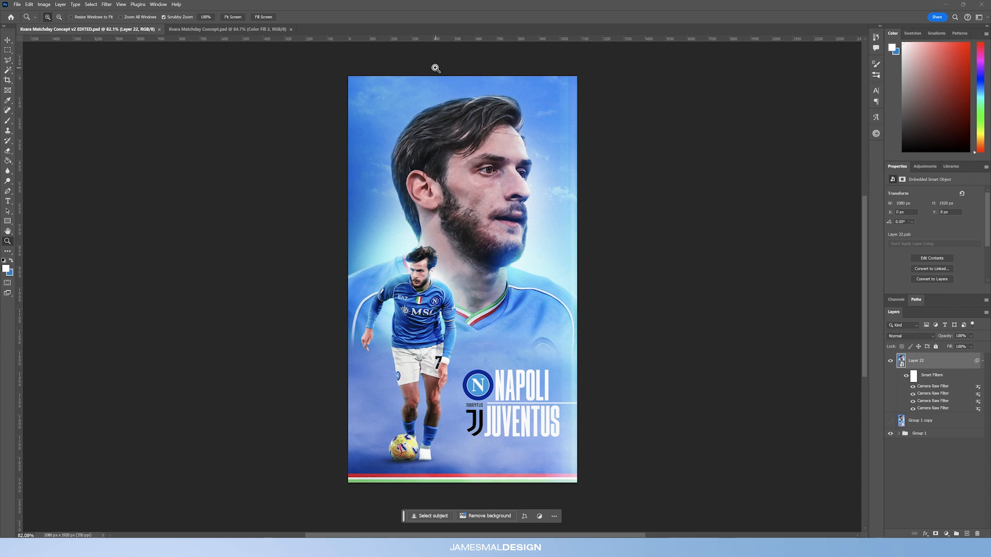
pyautogui.click(258, 29)
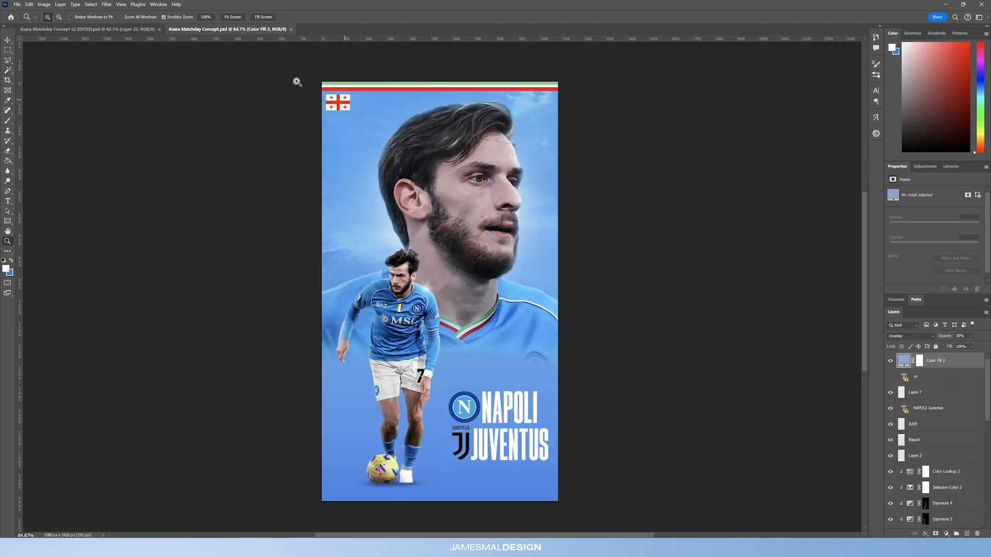
pyautogui.click(95, 30)
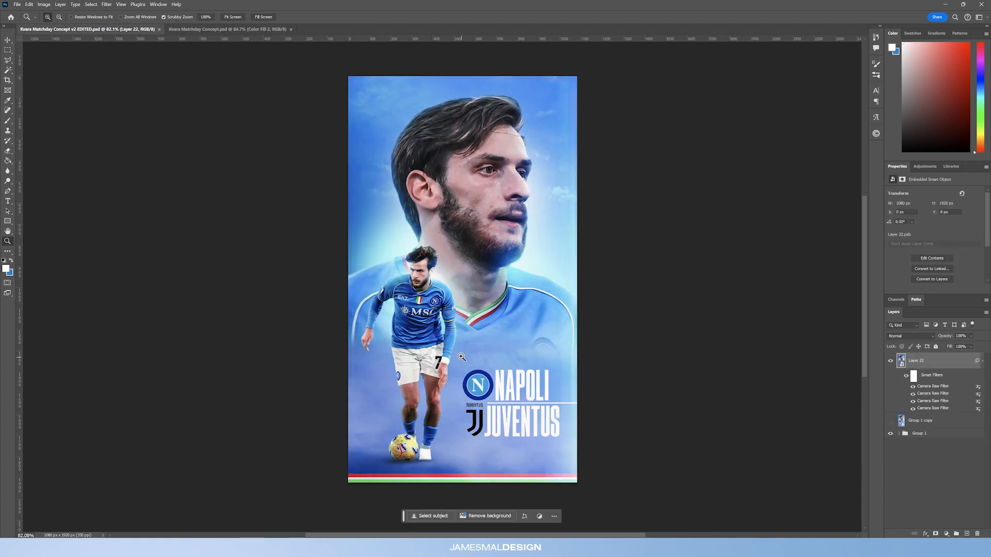
pyautogui.click(213, 29)
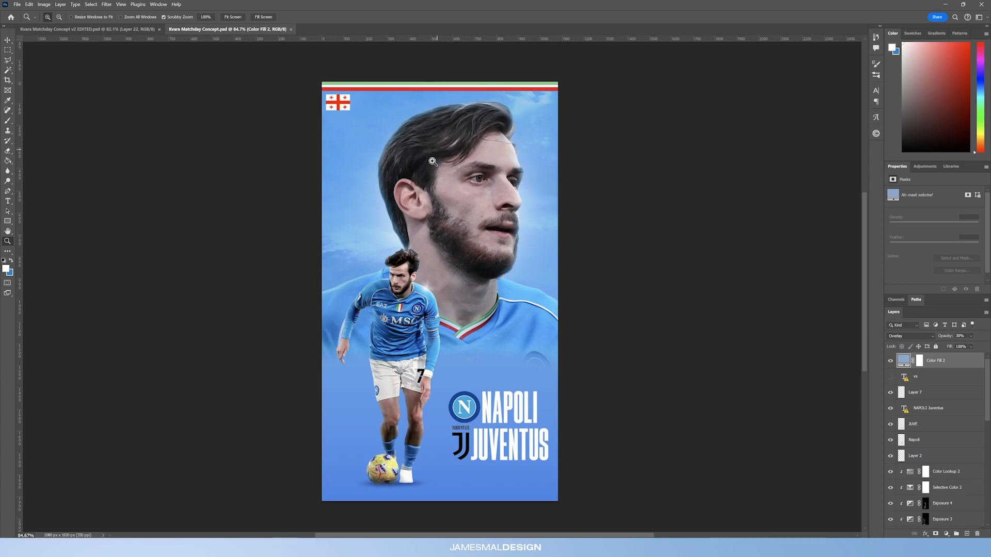
pyautogui.click(136, 29)
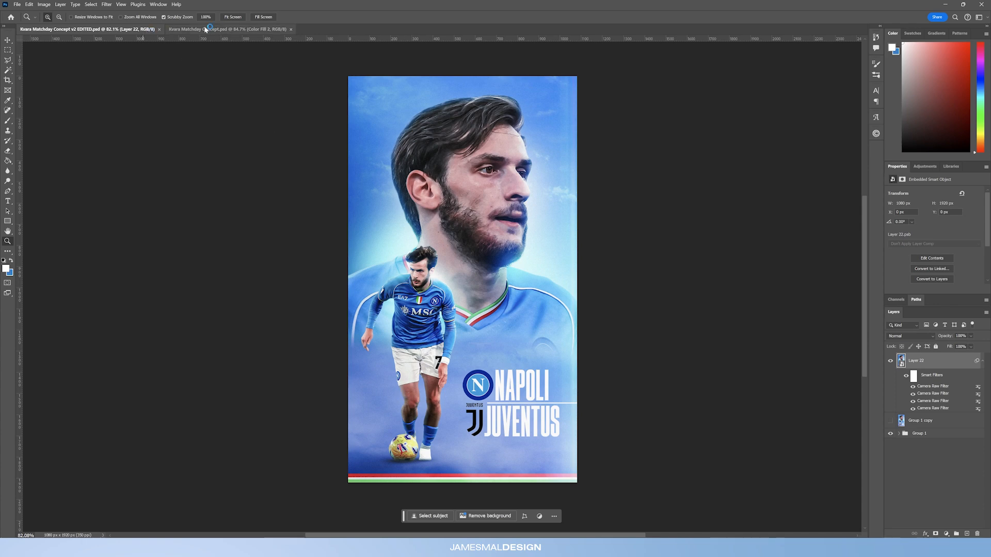
pyautogui.click(188, 30)
pyautogui.click(138, 31)
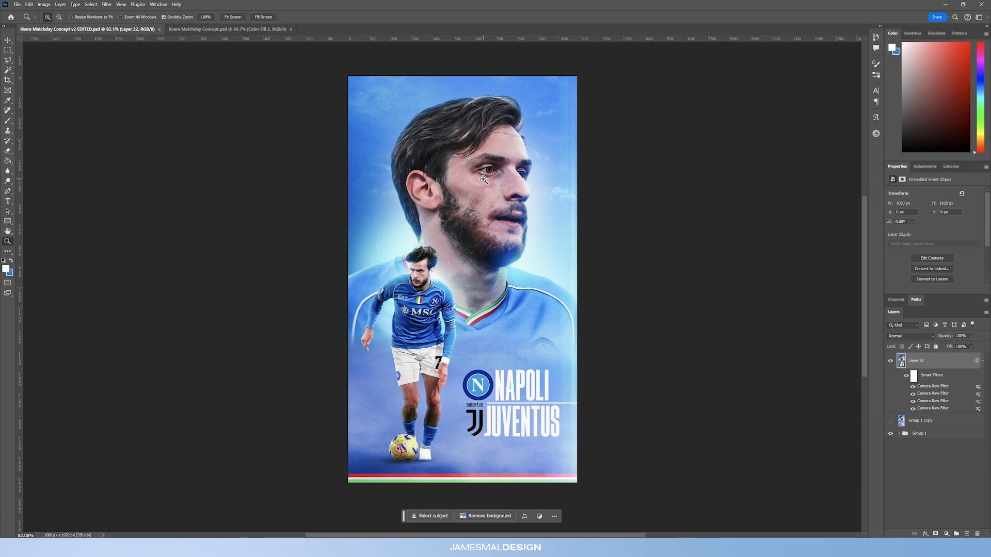
pyautogui.click(210, 29)
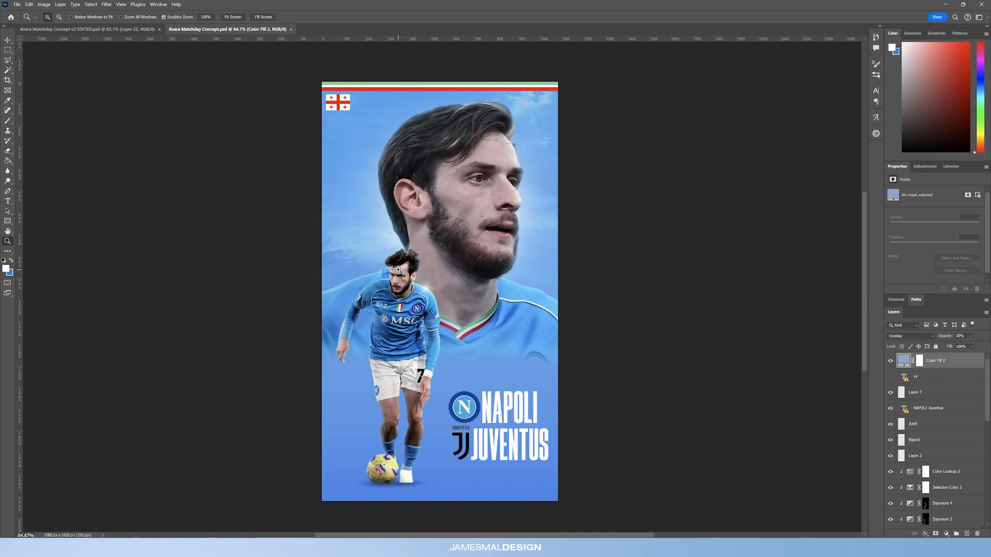
pyautogui.click(114, 28)
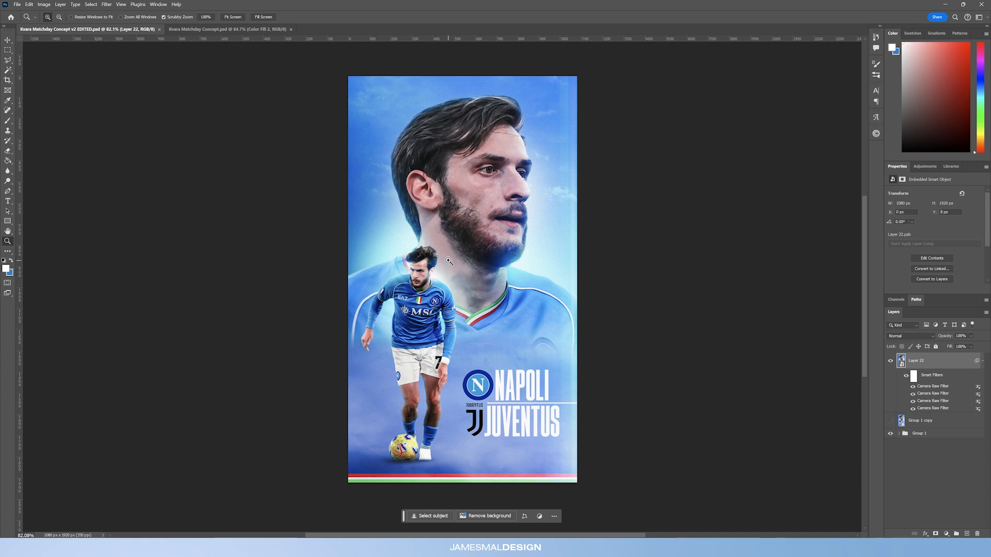
# Examine the edited poster's NAPOLI JUVENTUS lettering and lower area up close, and check its overall layout against the original concept.
pyautogui.moveTo(418, 470); pyautogui.dragTo(426, 470)
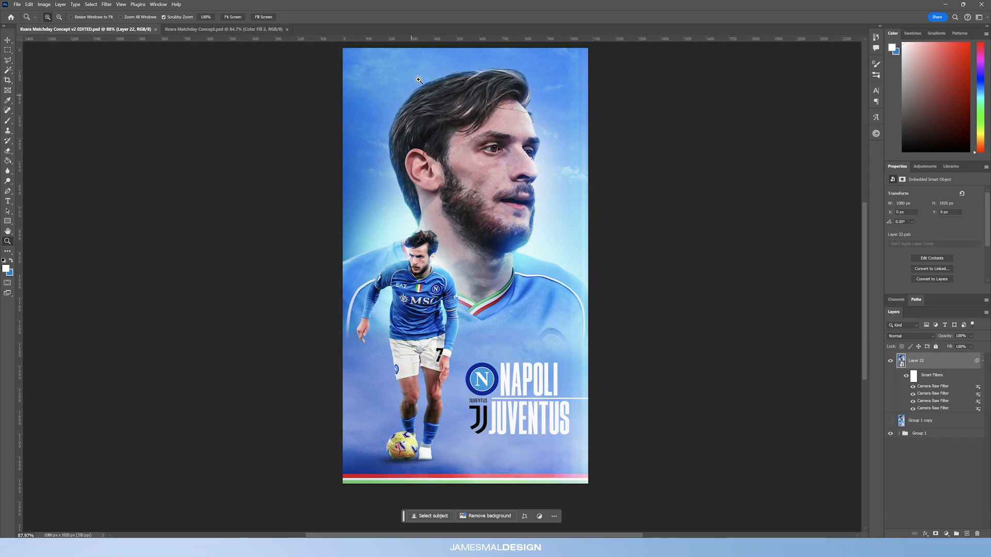
pyautogui.moveTo(511, 409); pyautogui.dragTo(603, 403)
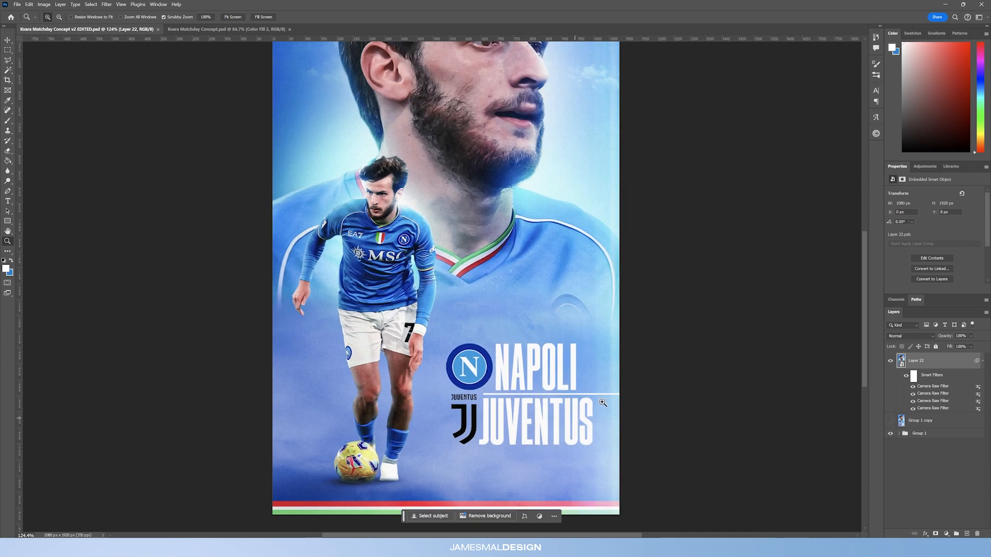
pyautogui.moveTo(497, 400); pyautogui.dragTo(555, 395)
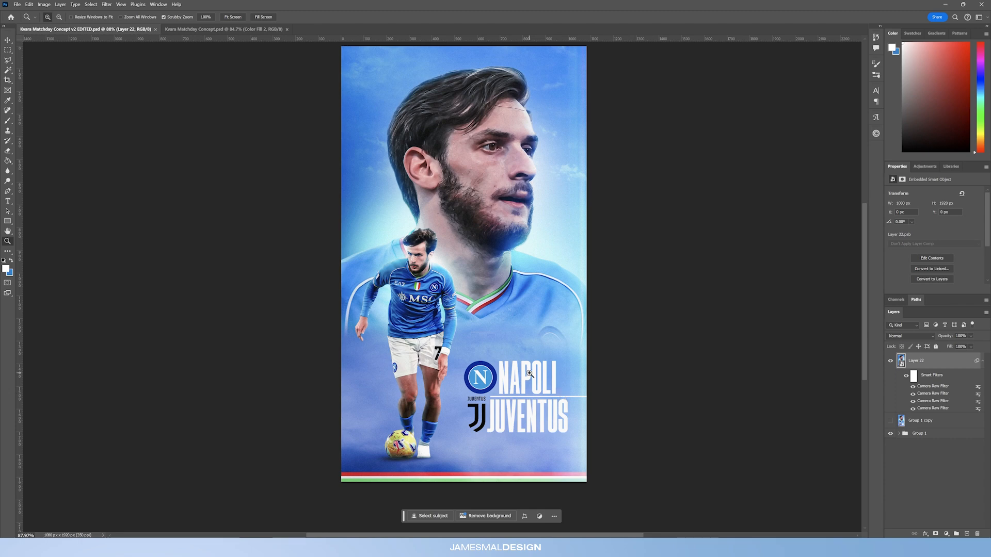
pyautogui.moveTo(547, 359)
pyautogui.mouseDown()
pyautogui.moveTo(531, 356)
pyautogui.moveTo(545, 351)
pyautogui.mouseUp()
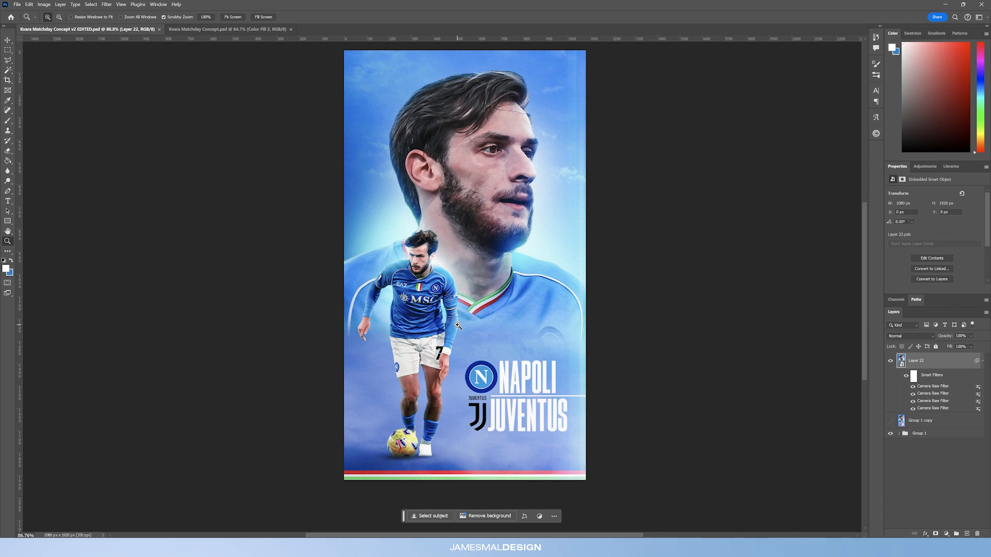
pyautogui.click(188, 28)
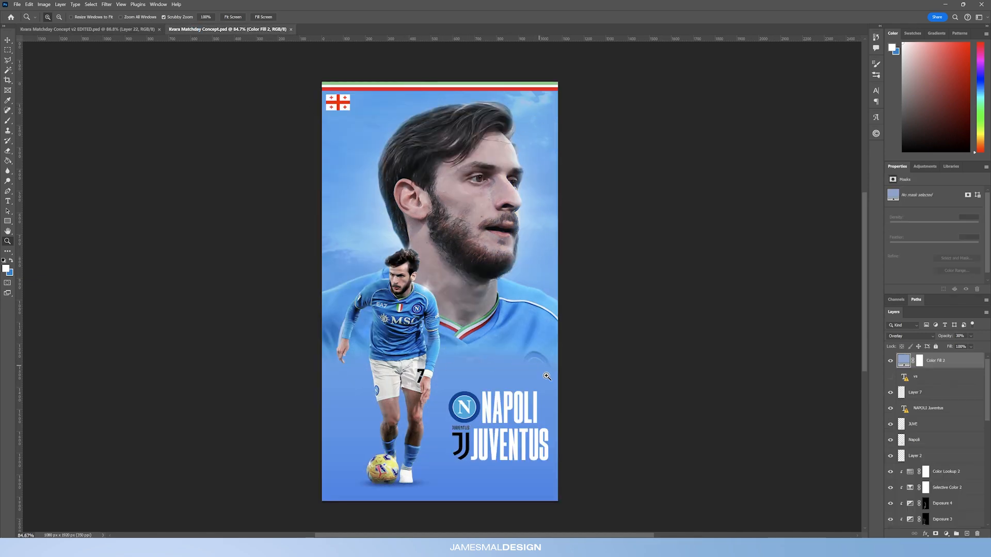
pyautogui.click(124, 28)
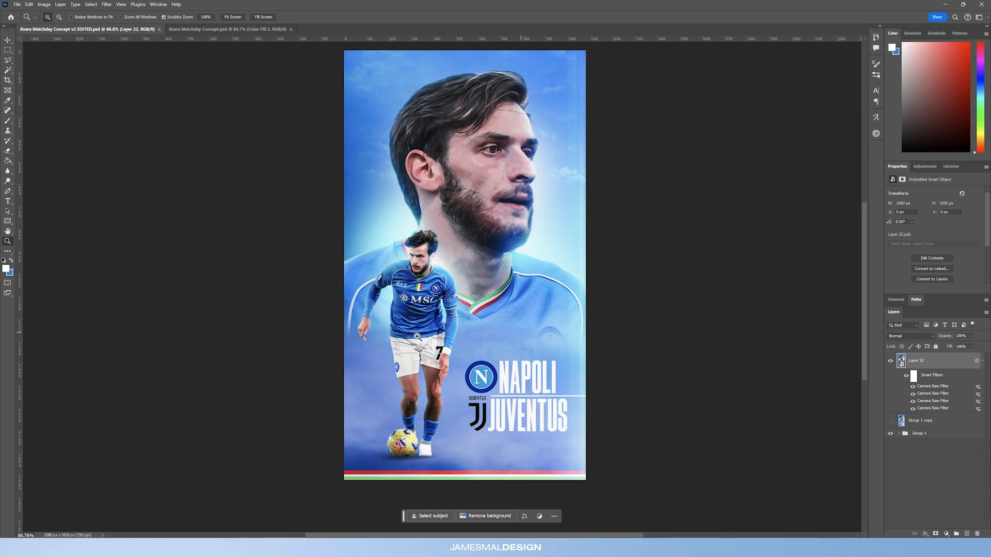
pyautogui.click(209, 27)
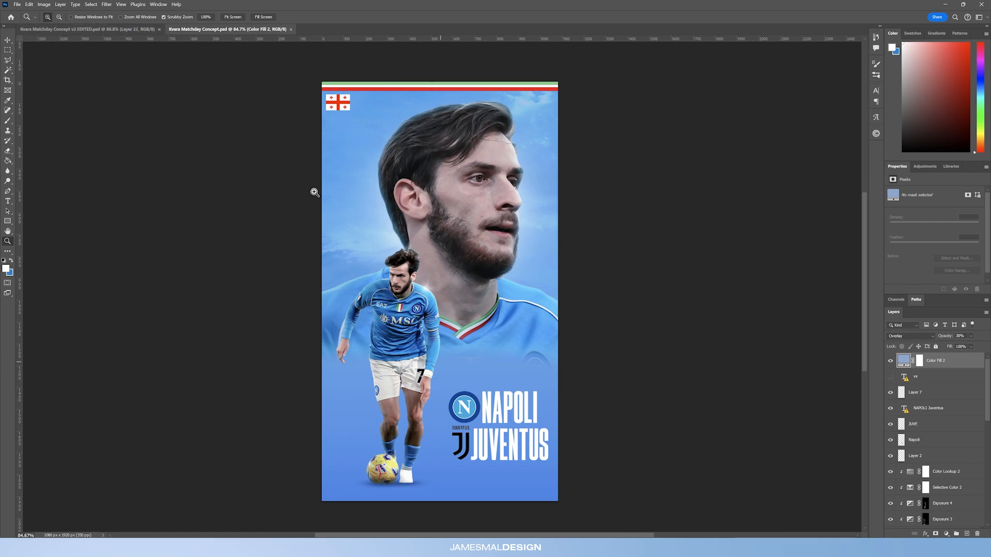
pyautogui.click(128, 29)
pyautogui.scroll(-3, 473, 356)
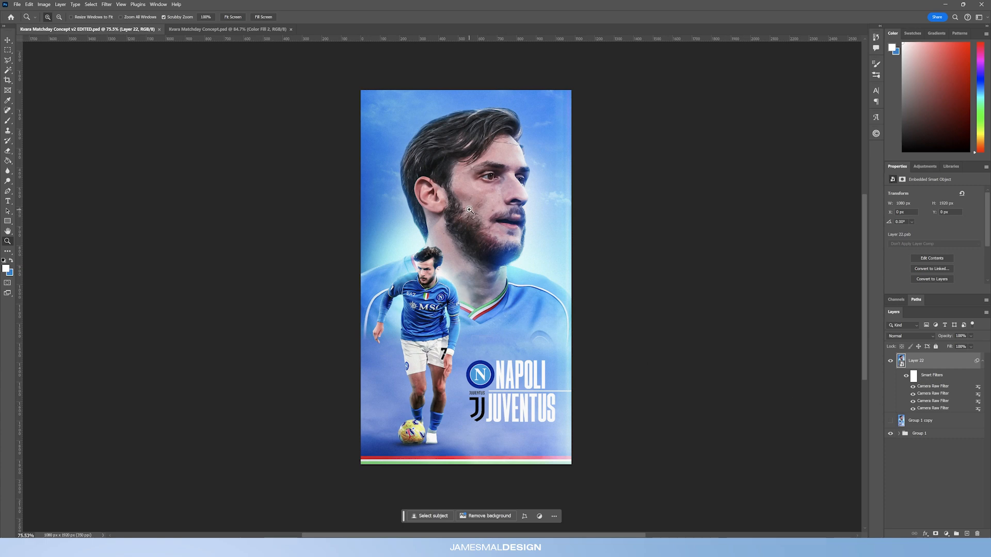
pyautogui.moveTo(482, 371); pyautogui.dragTo(488, 372)
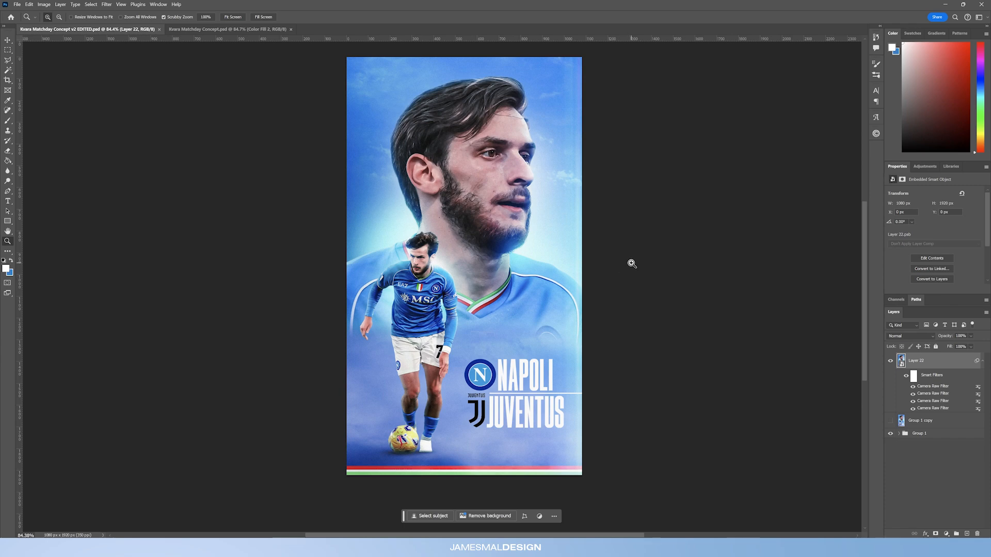
pyautogui.click(230, 29)
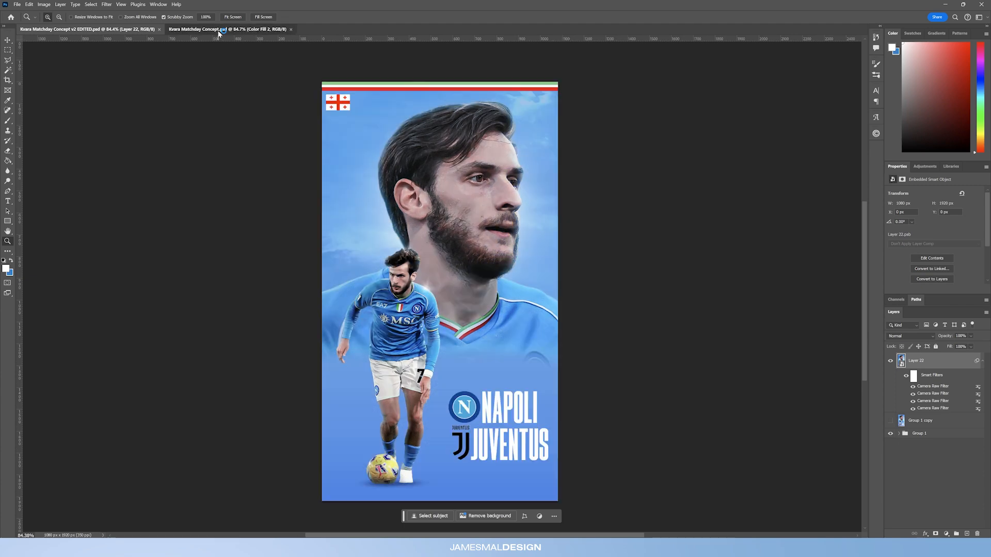
pyautogui.click(103, 28)
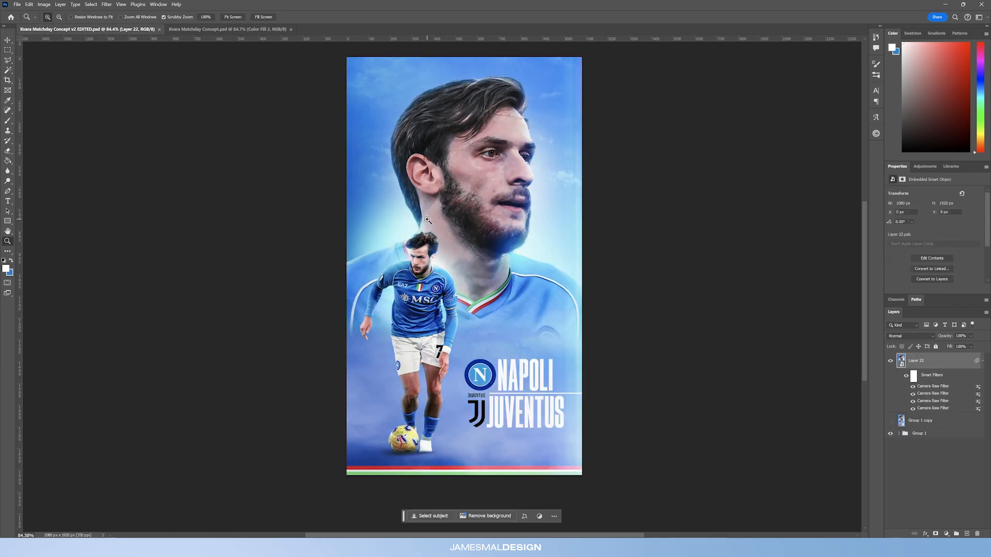